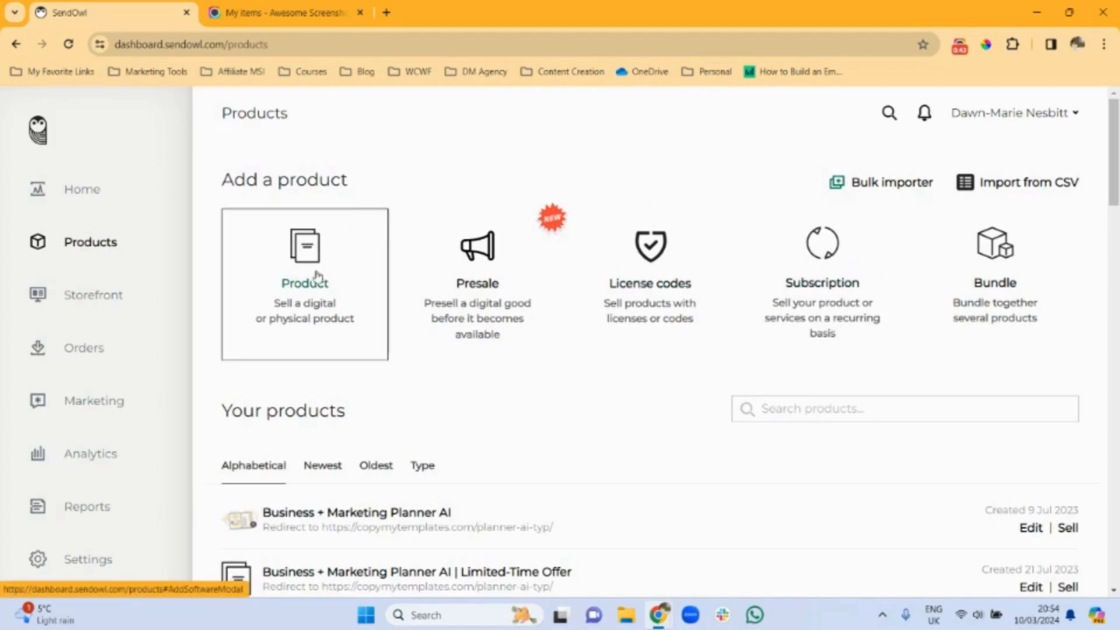
Step: Start a new digital file product named "Demo Product" with a price of 9.00 USD
click(304, 285)
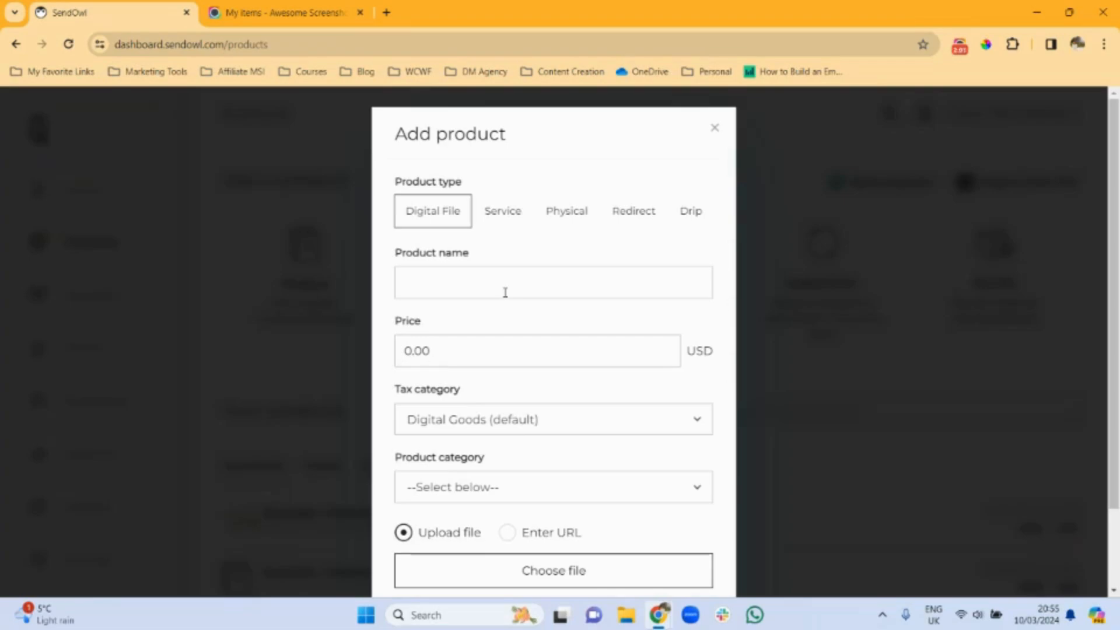
click(428, 286)
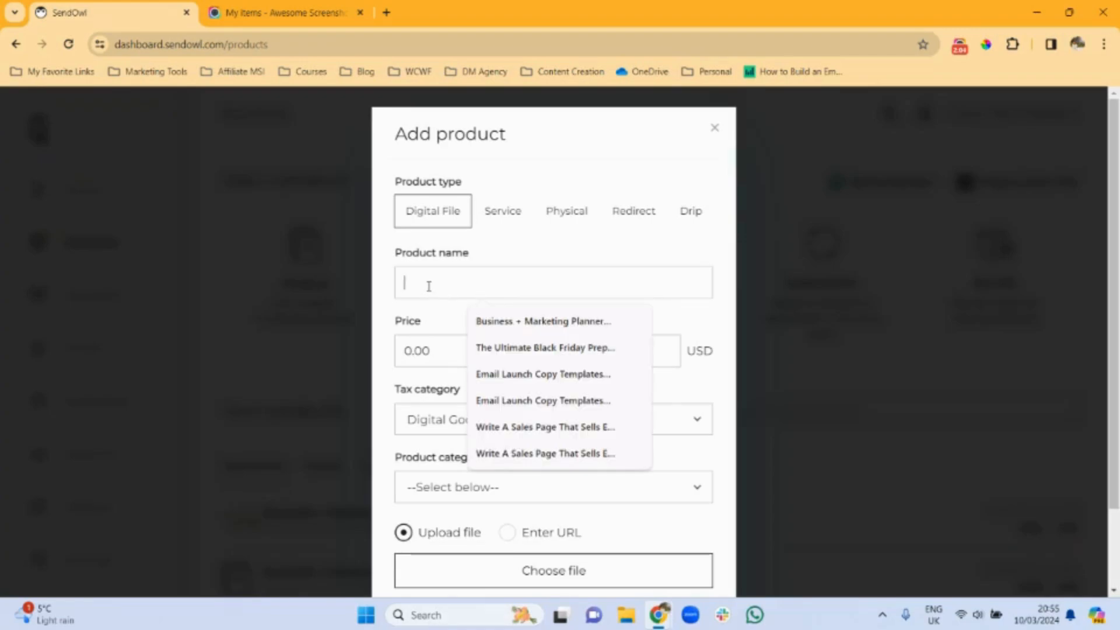
text(Demo)
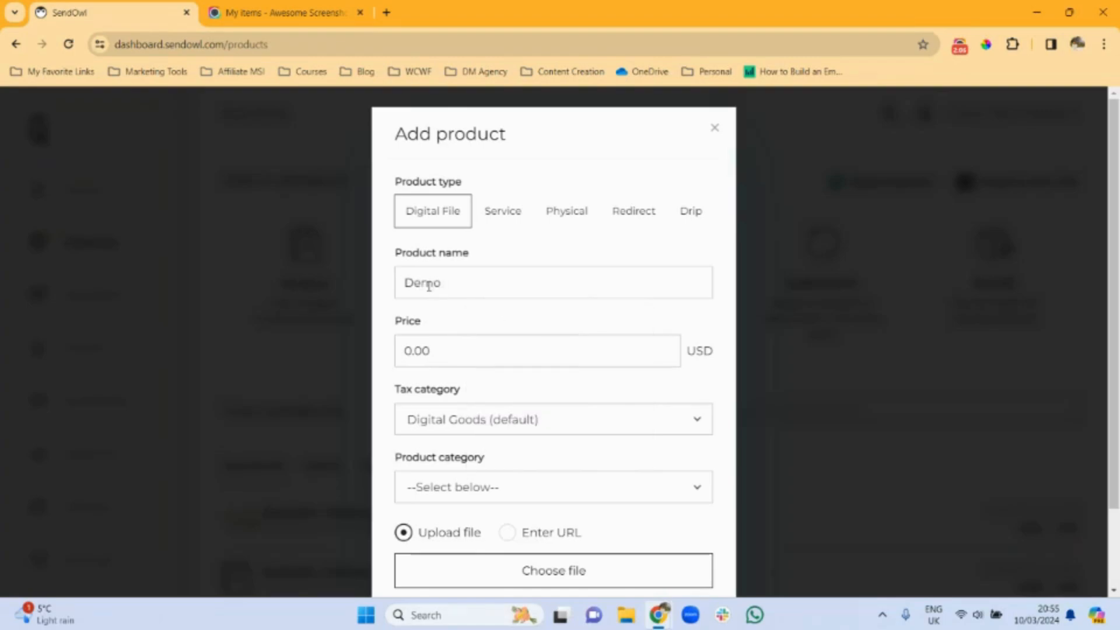
text( Product)
double_click(412, 353)
text(9)
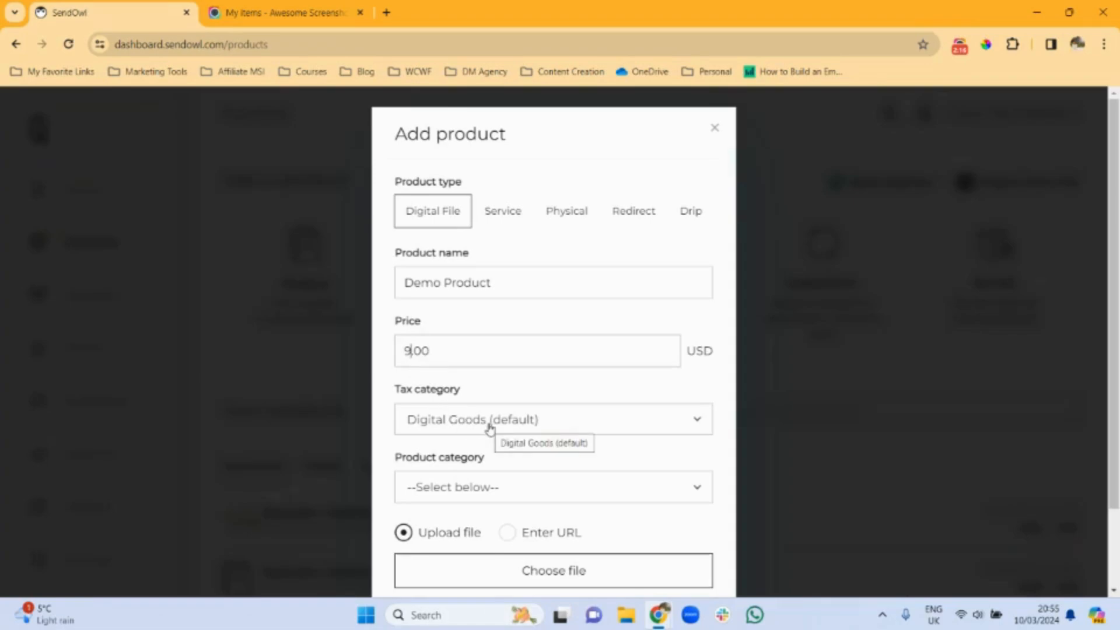
Step: Set the new product's tax category to "No tax" and its product category to DIY
click(537, 424)
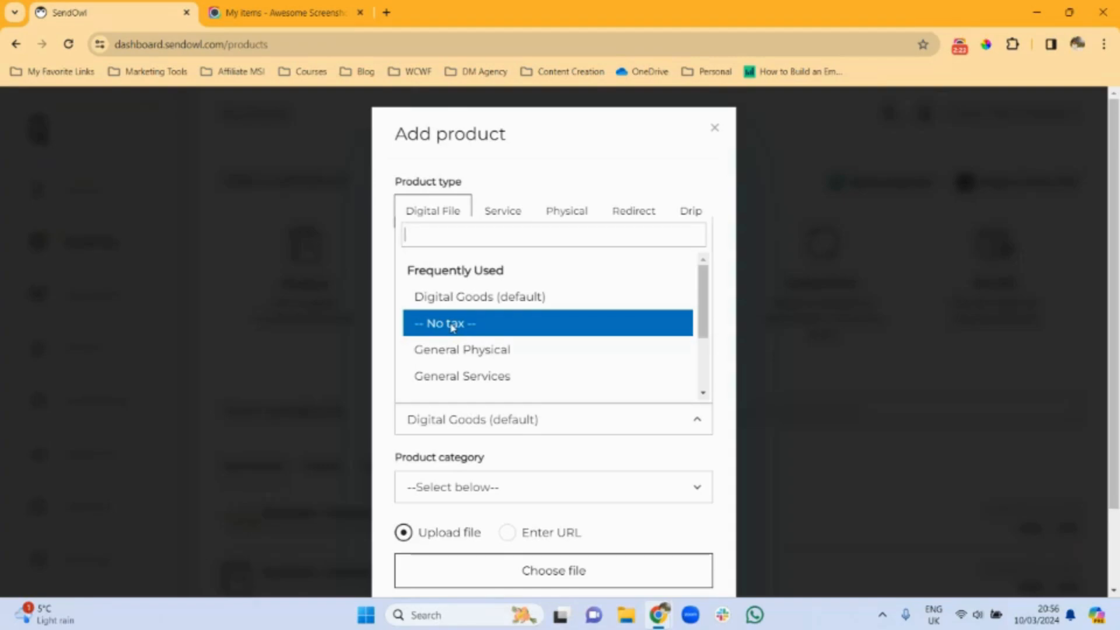
click(530, 327)
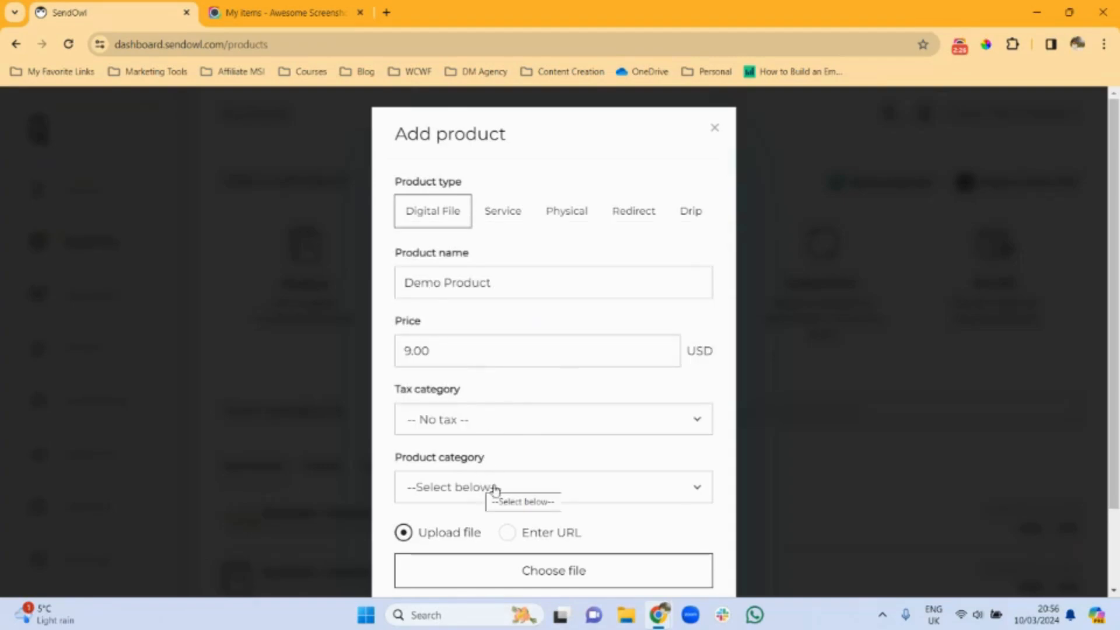
click(536, 490)
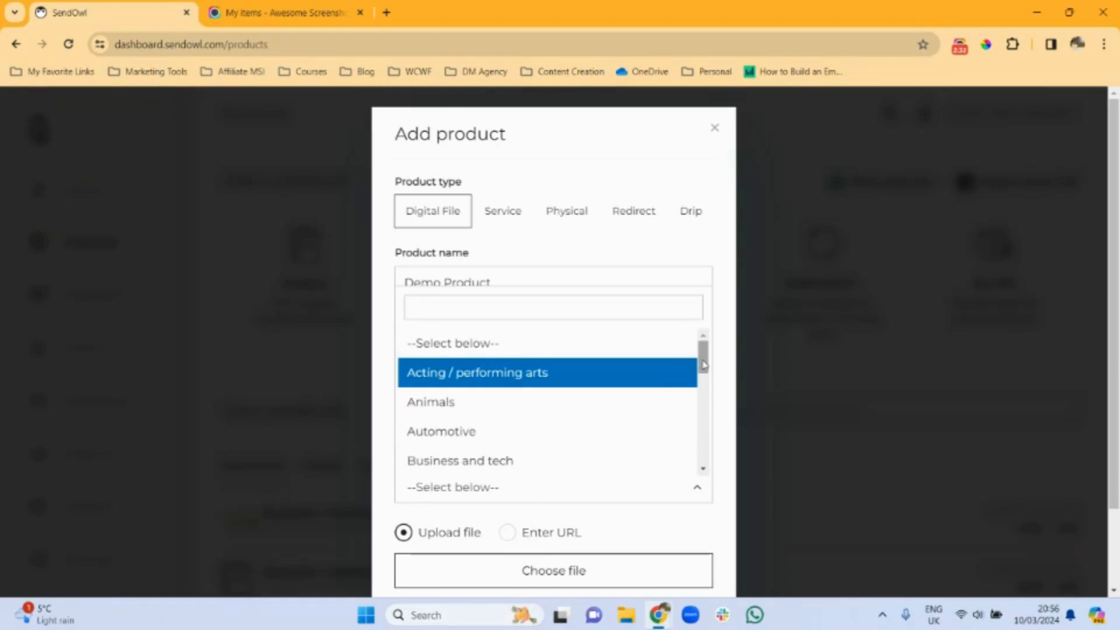
drag(704, 365, 702, 399)
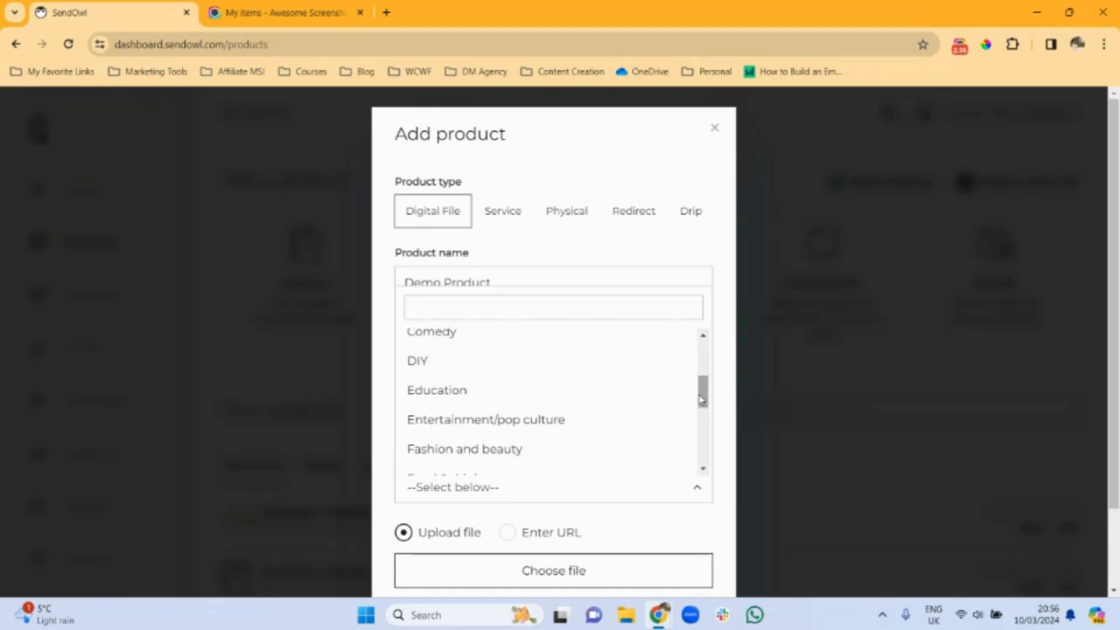
click(506, 368)
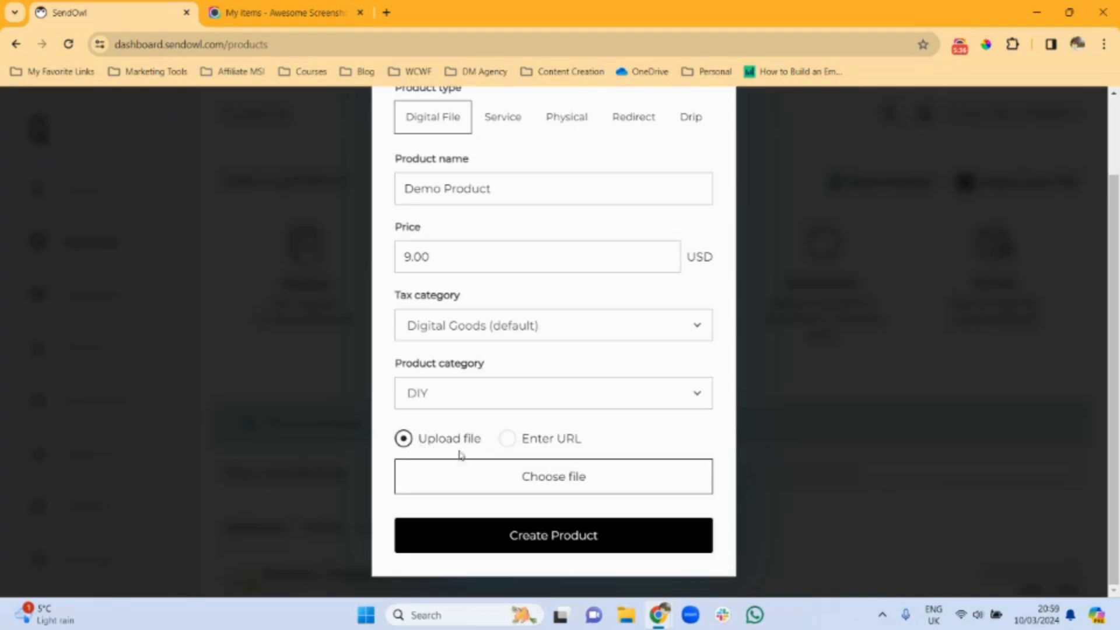
Step: Upload the file "30 day action plan mockup" as the product file and create the product
click(547, 485)
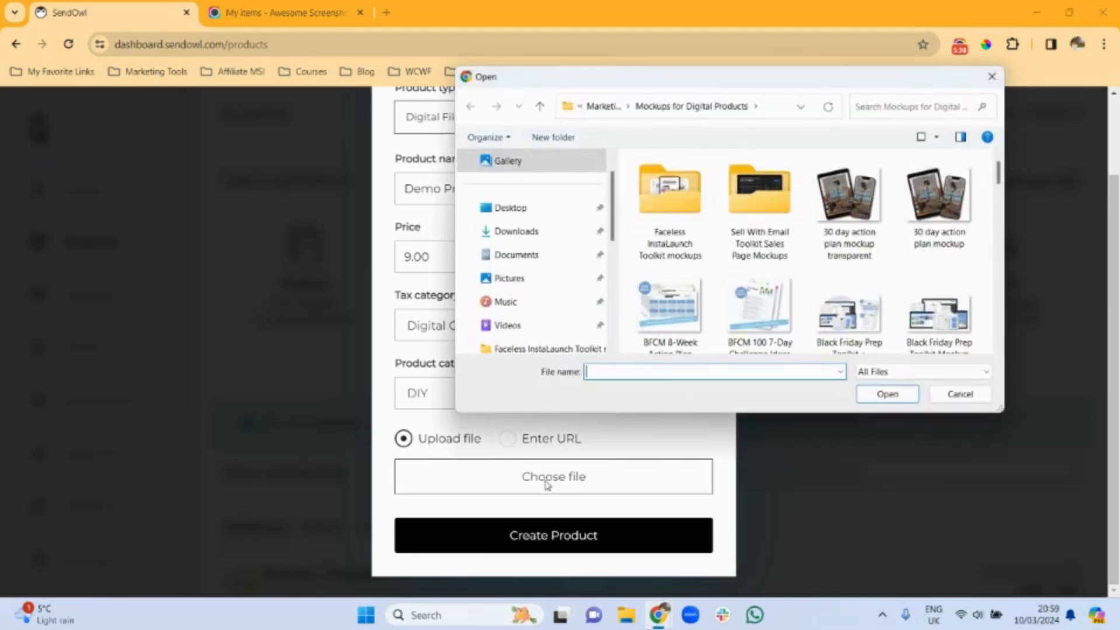
click(933, 227)
double_click(934, 226)
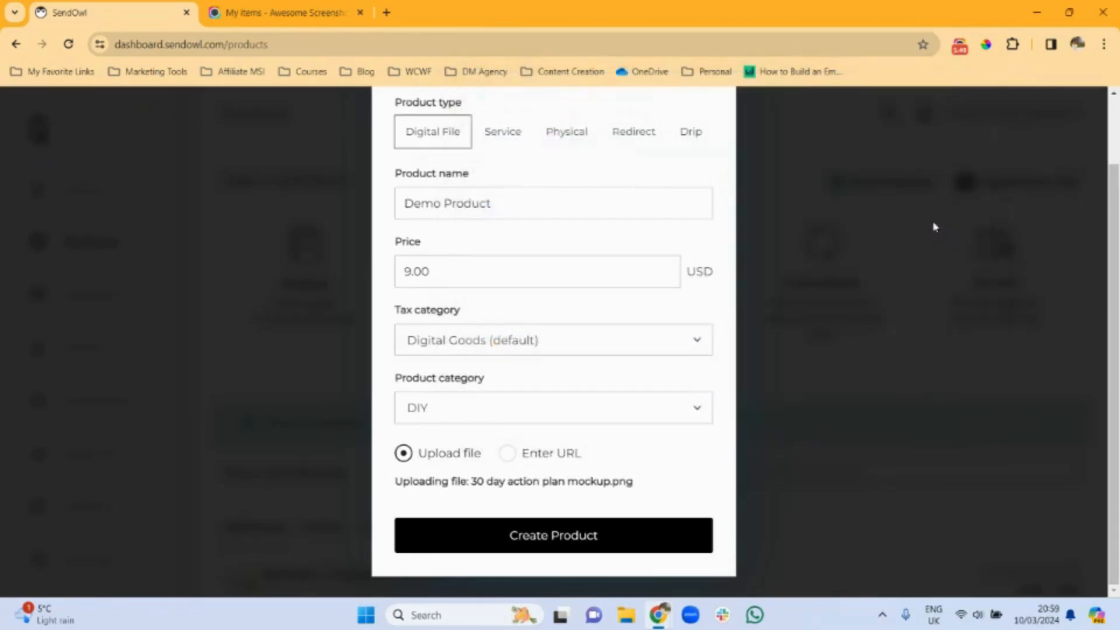
click(563, 540)
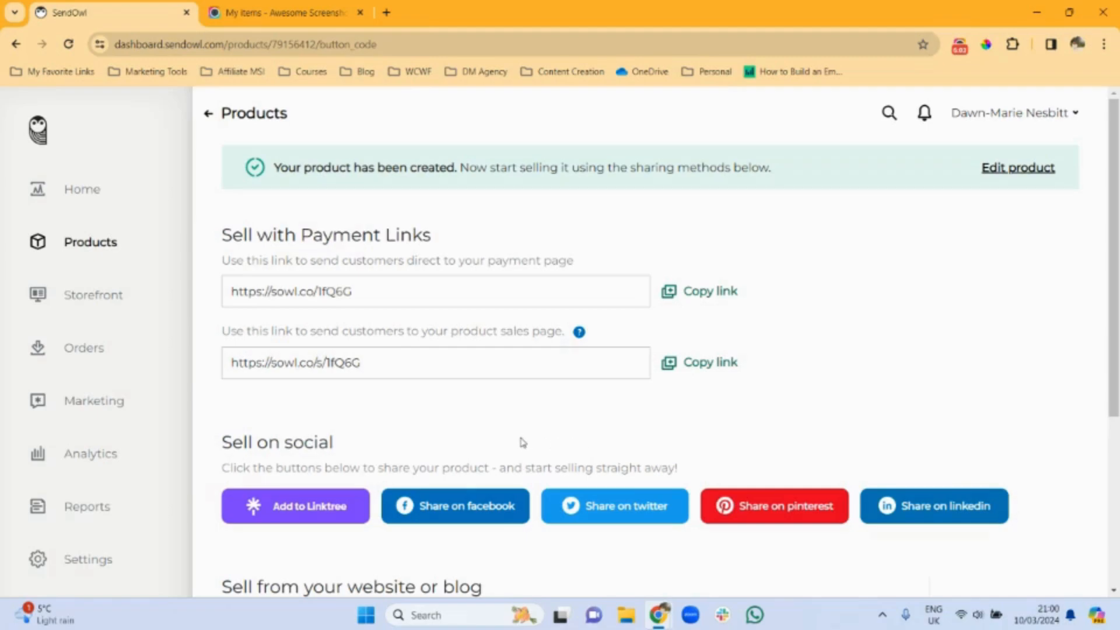
Step: Open the new product's details page for editing and choose "30 day action plan mockup.png" as the product image
click(1018, 169)
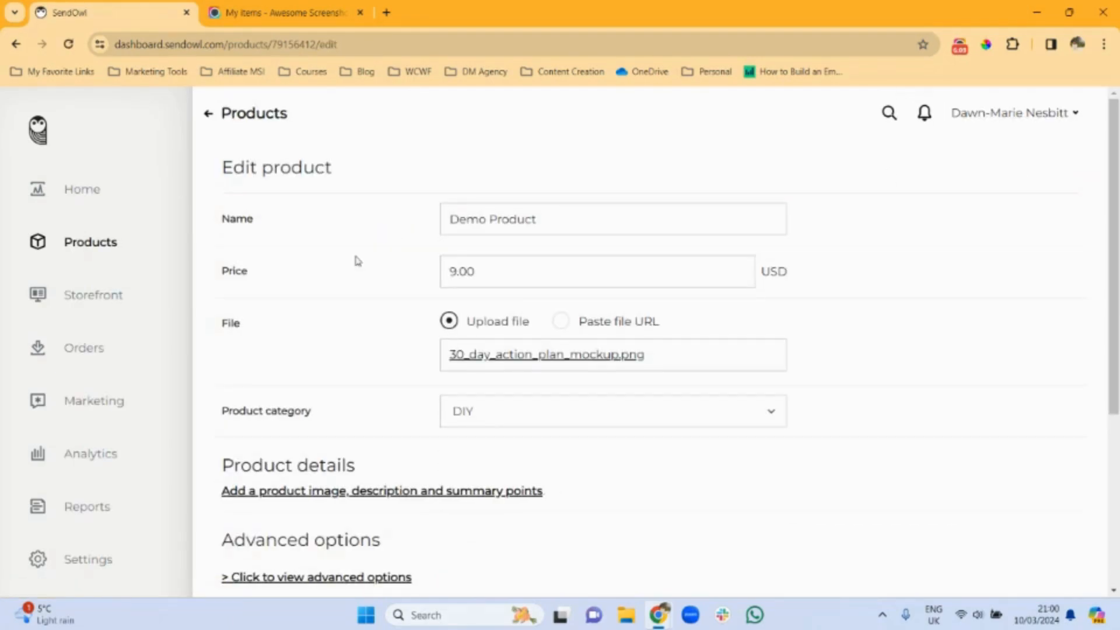
click(285, 496)
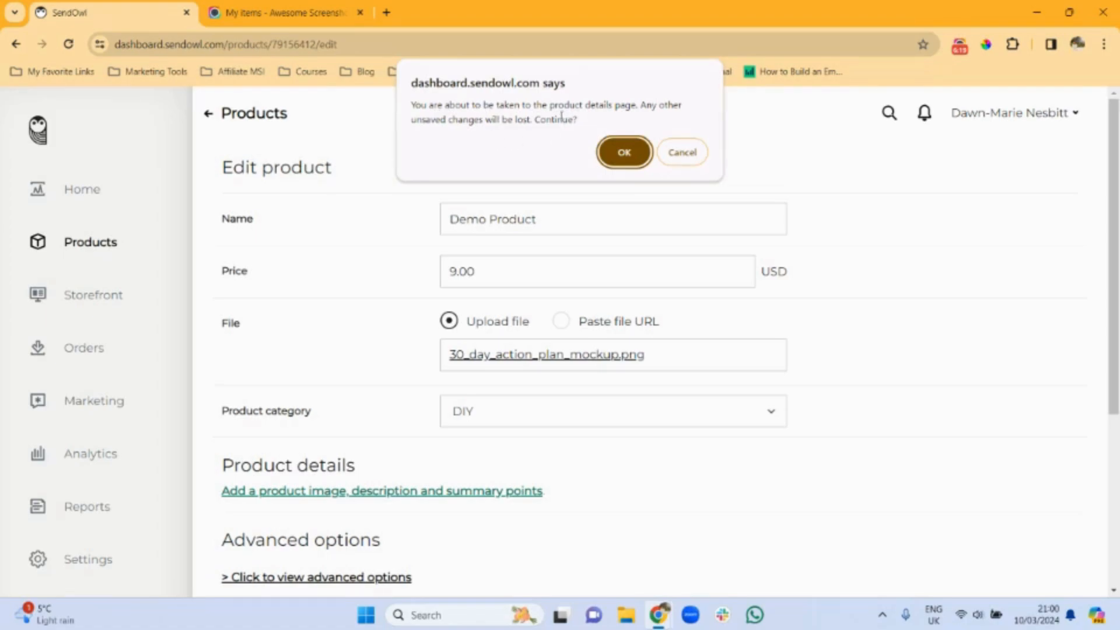
click(620, 154)
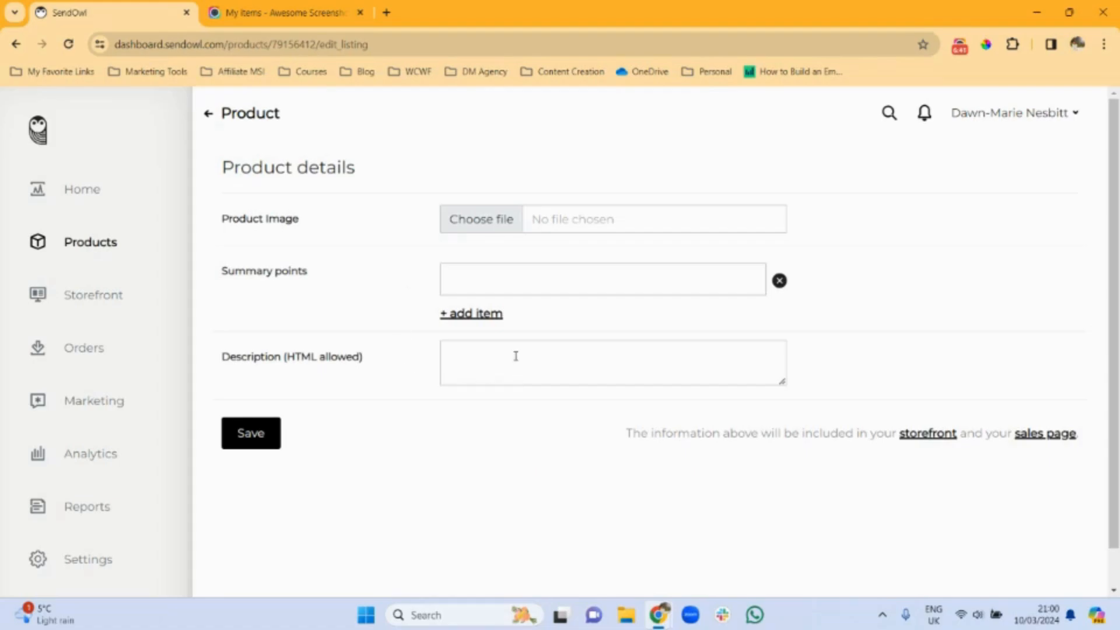
click(480, 233)
double_click(916, 204)
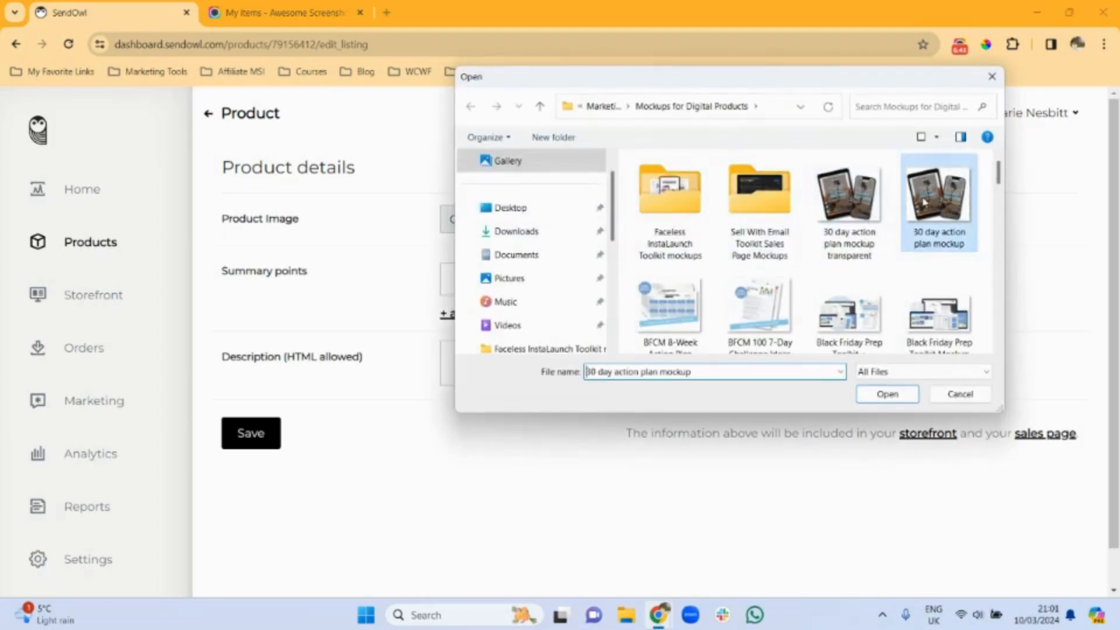
Step: Add two summary points to the product details, each reading "Test points"
click(493, 272)
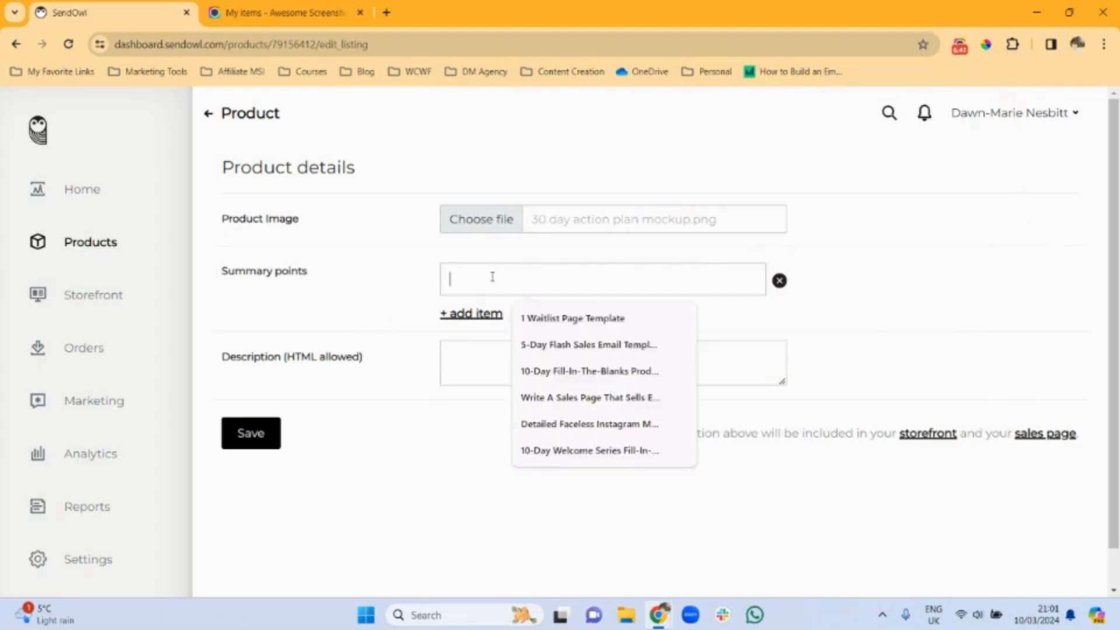
text(Test)
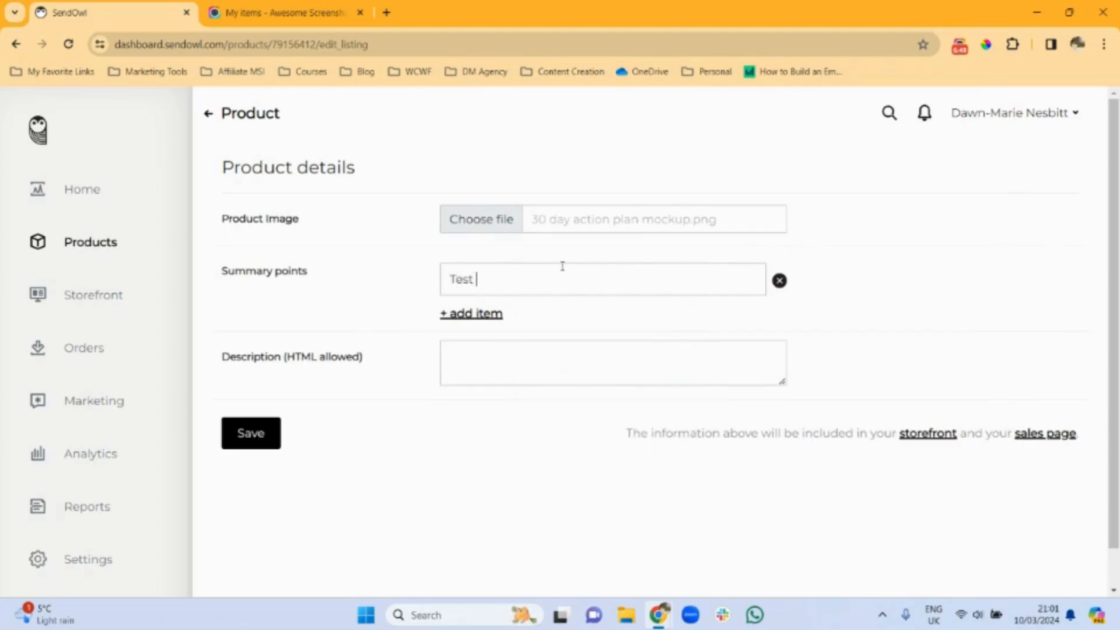
text( points)
click(448, 314)
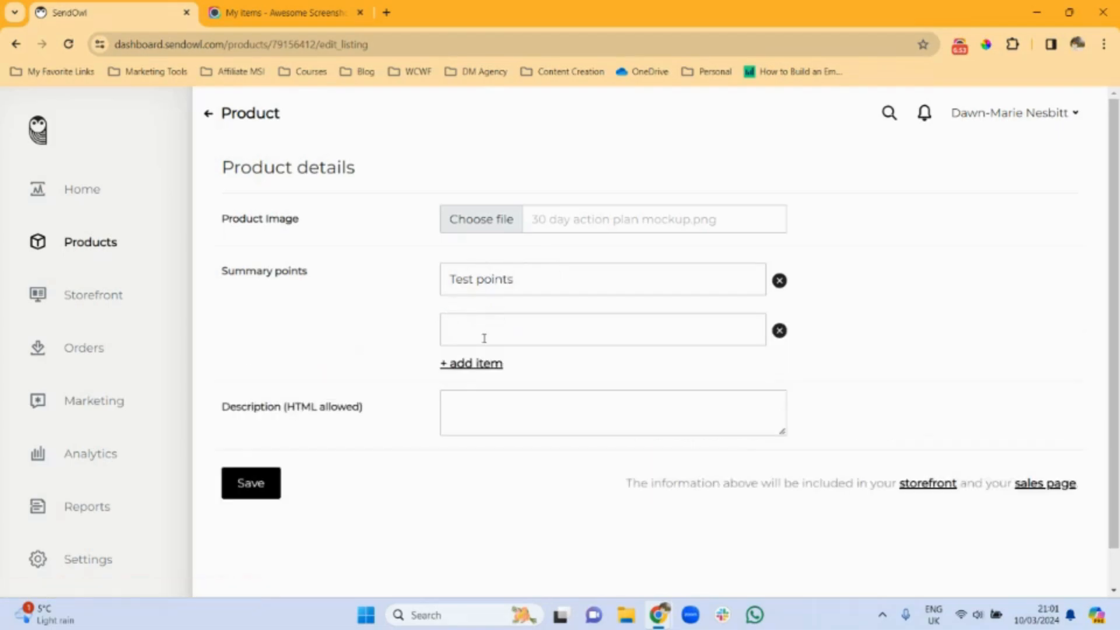
text(Test points)
Step: Enter "Add a description here" as the product description and save the product details
click(461, 412)
text(Ad)
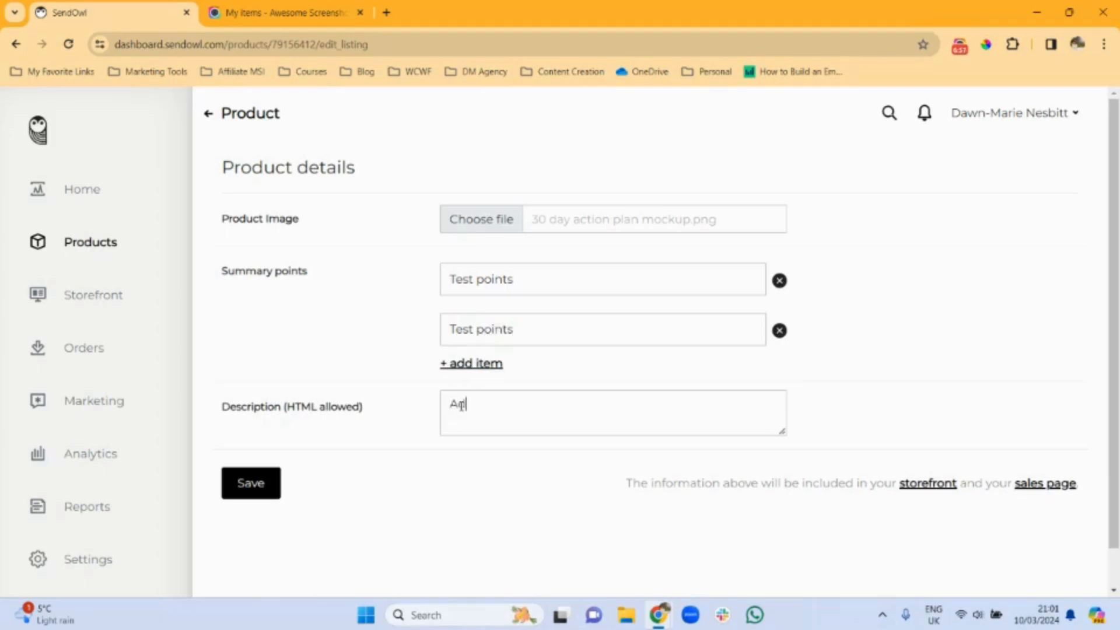
text(d a description here)
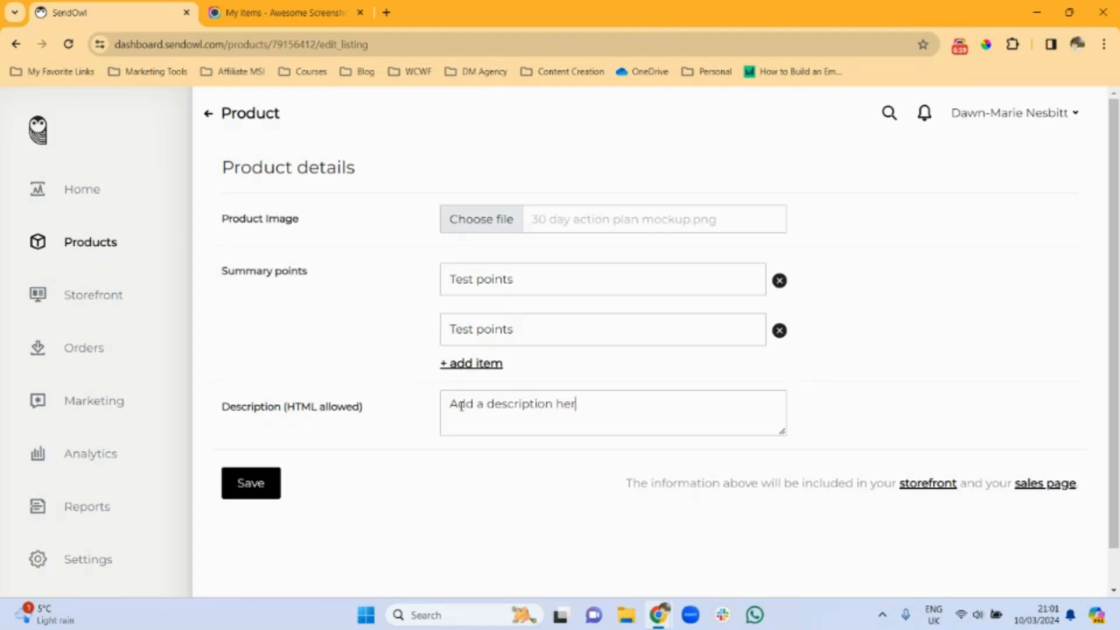
click(260, 489)
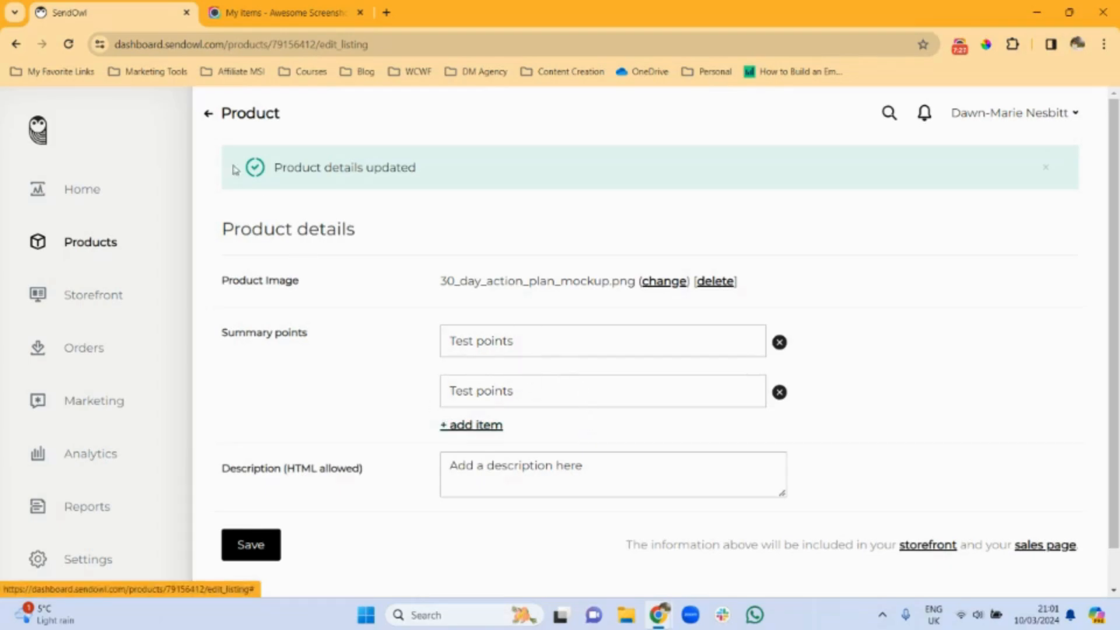
Step: Return to the product's edit page and expand its advanced options
click(208, 115)
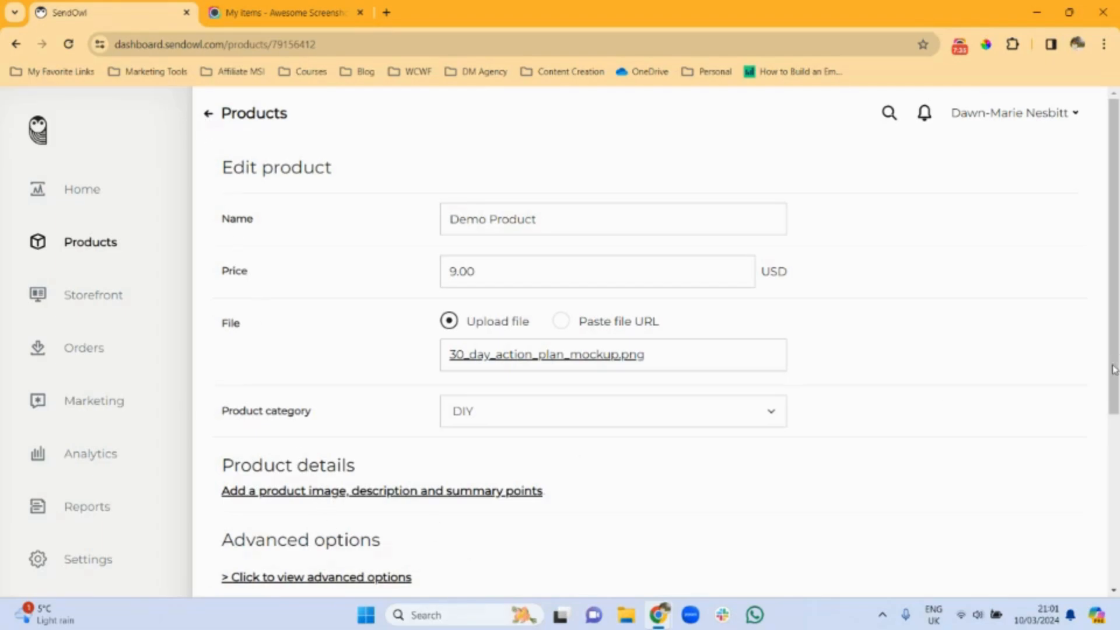
drag(1115, 369, 1108, 479)
click(259, 403)
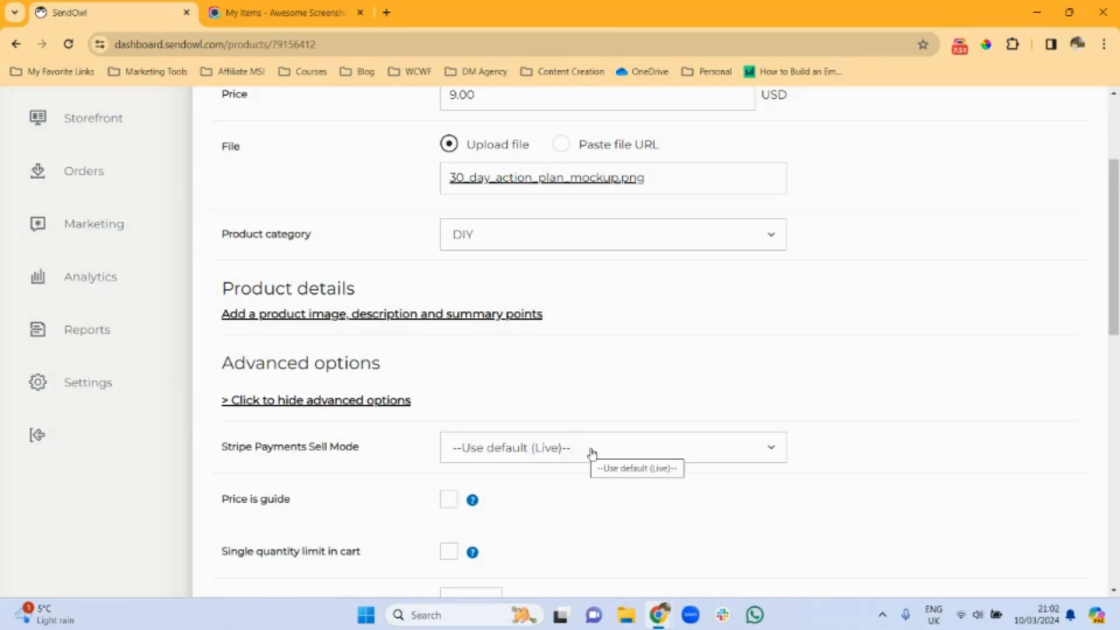
Step: Examine the Stripe sell mode choices, the help for price guide, quantity limit and sales limit, and the available currencies
click(767, 452)
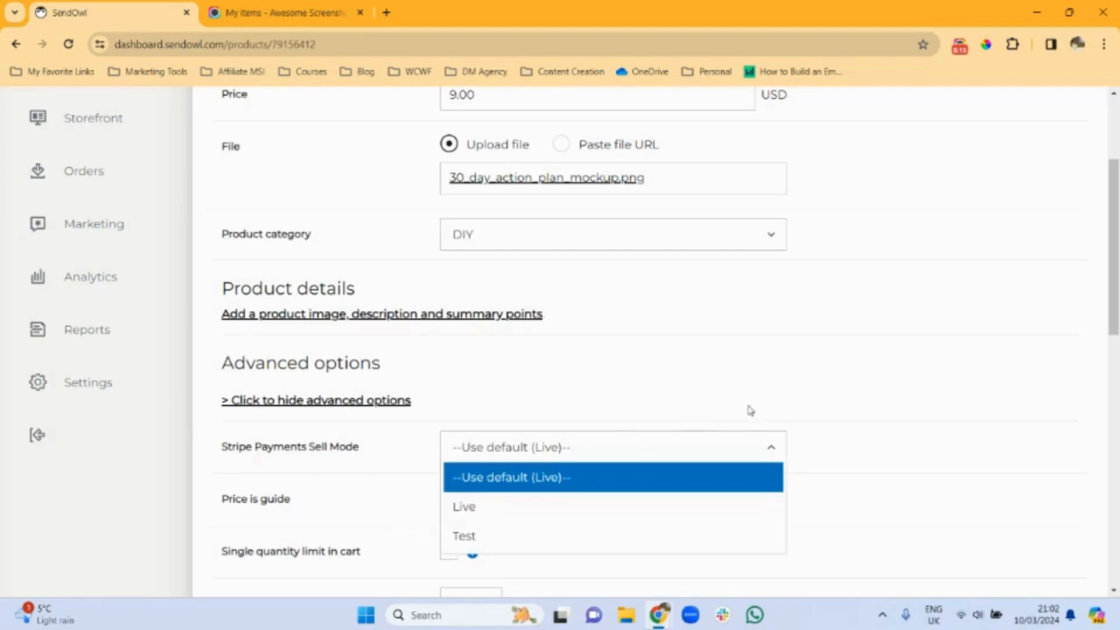
click(847, 380)
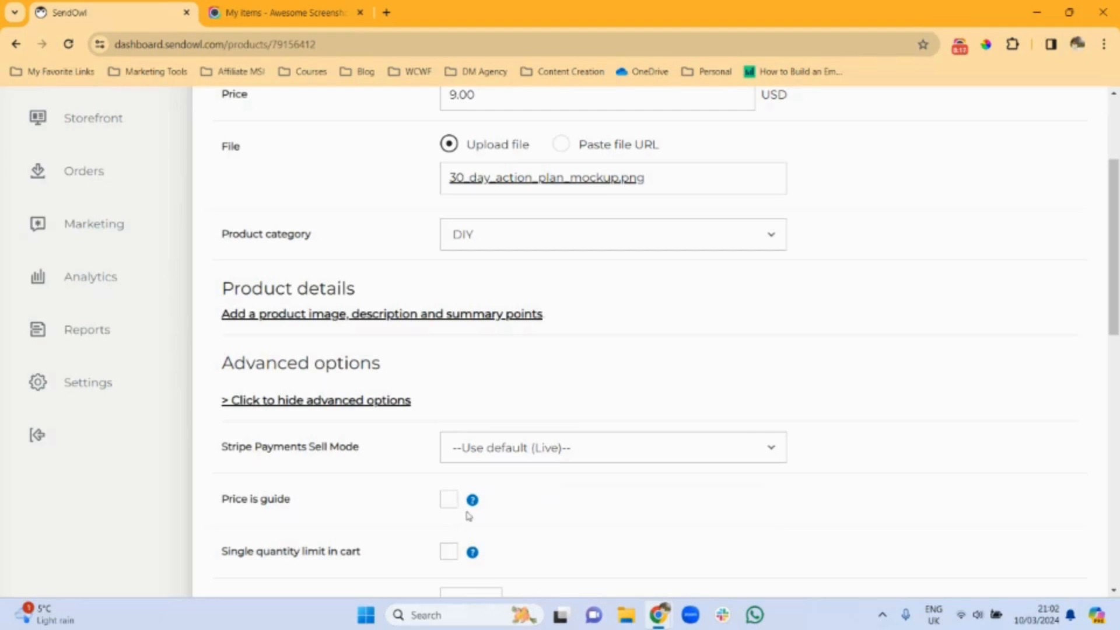
mouse_move(473, 508)
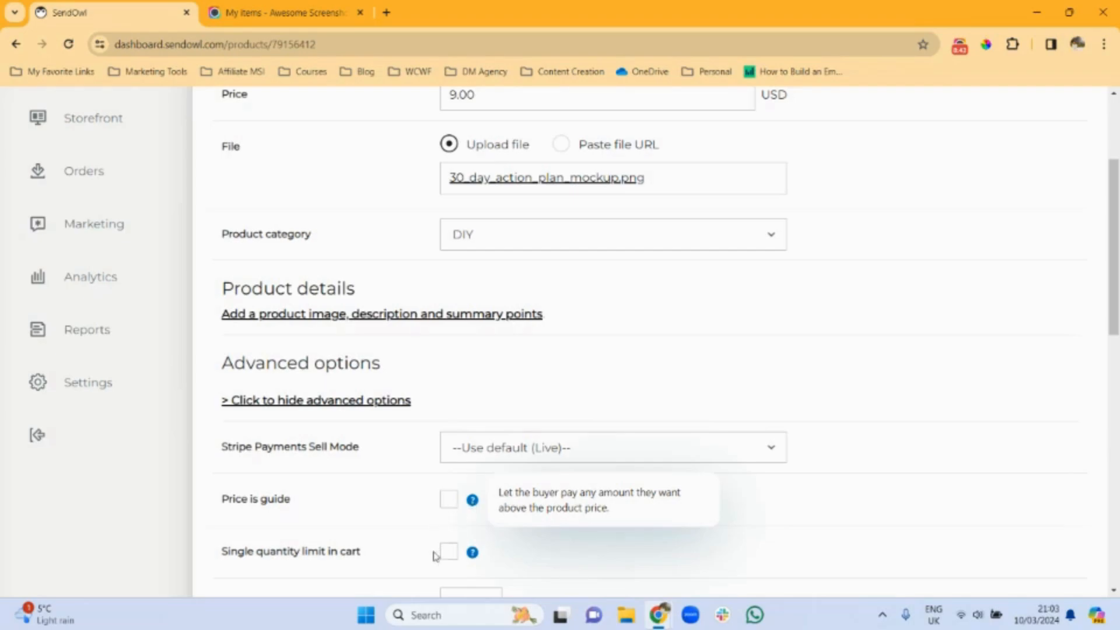
mouse_move(474, 556)
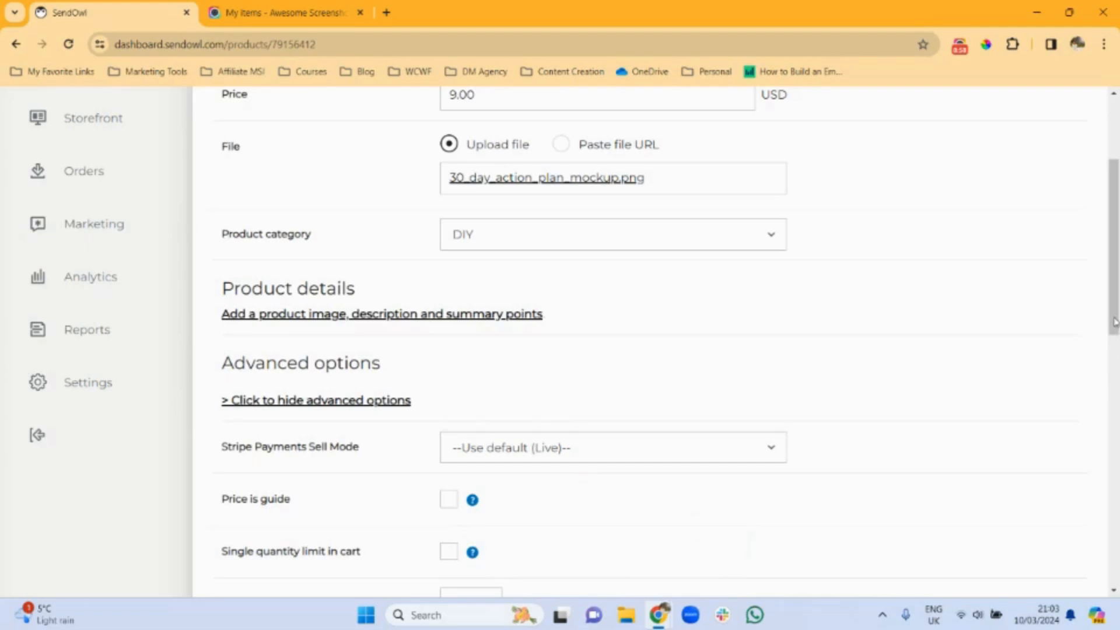
drag(1116, 337, 1110, 395)
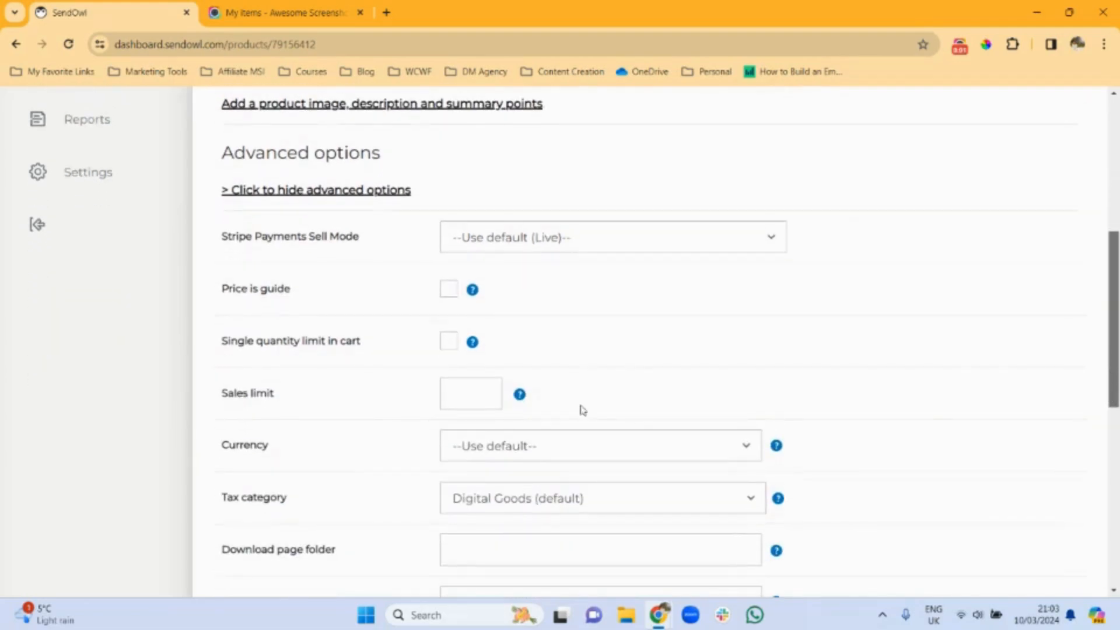
mouse_move(519, 397)
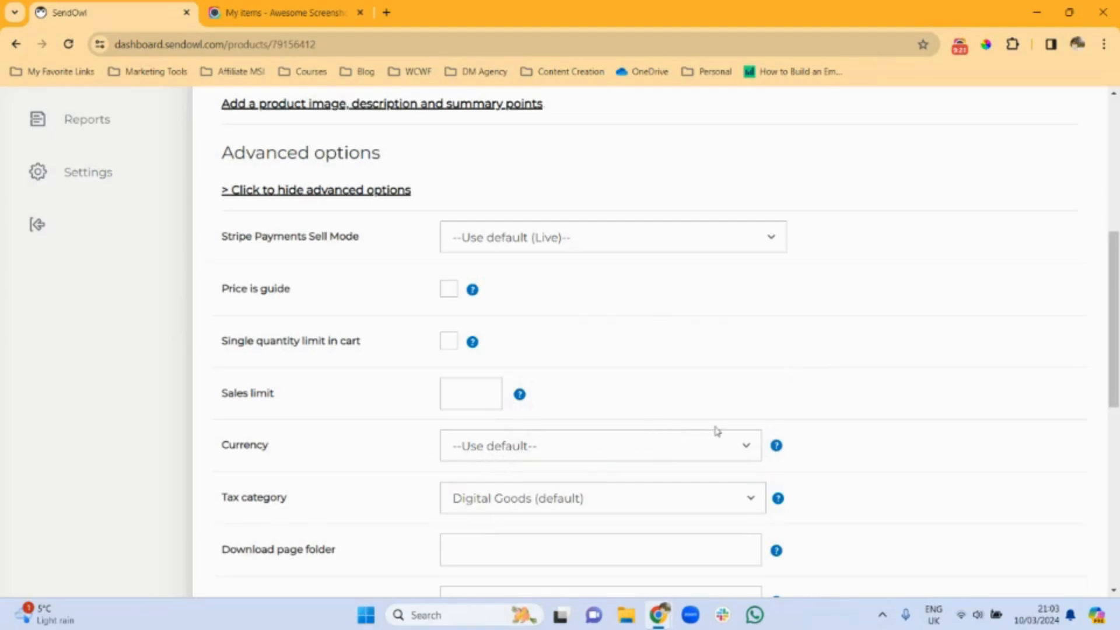
click(744, 448)
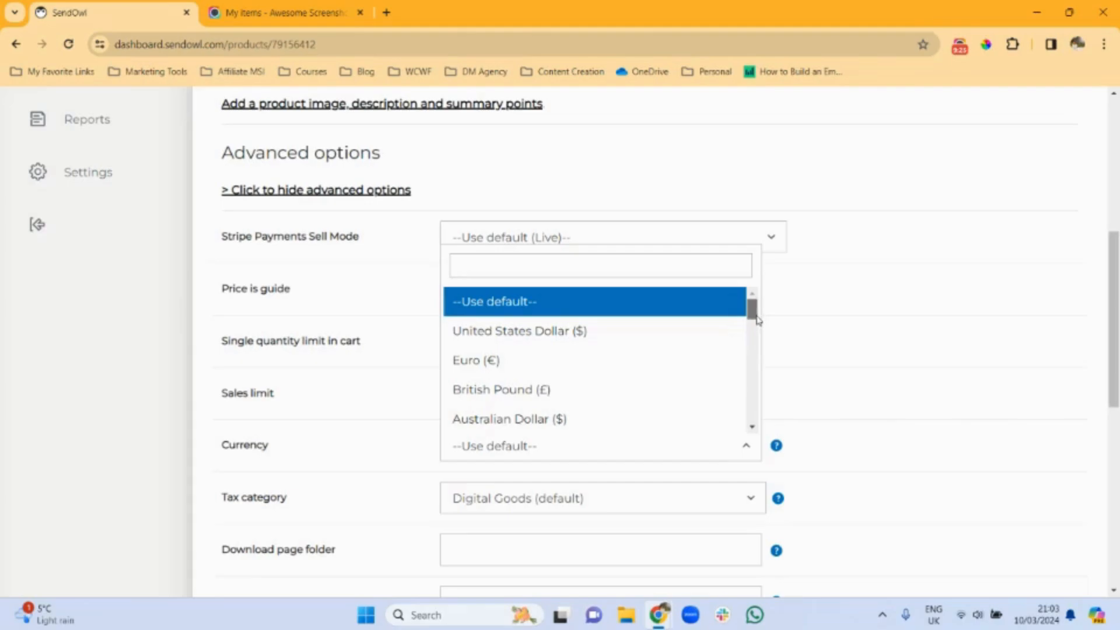
drag(753, 311, 760, 431)
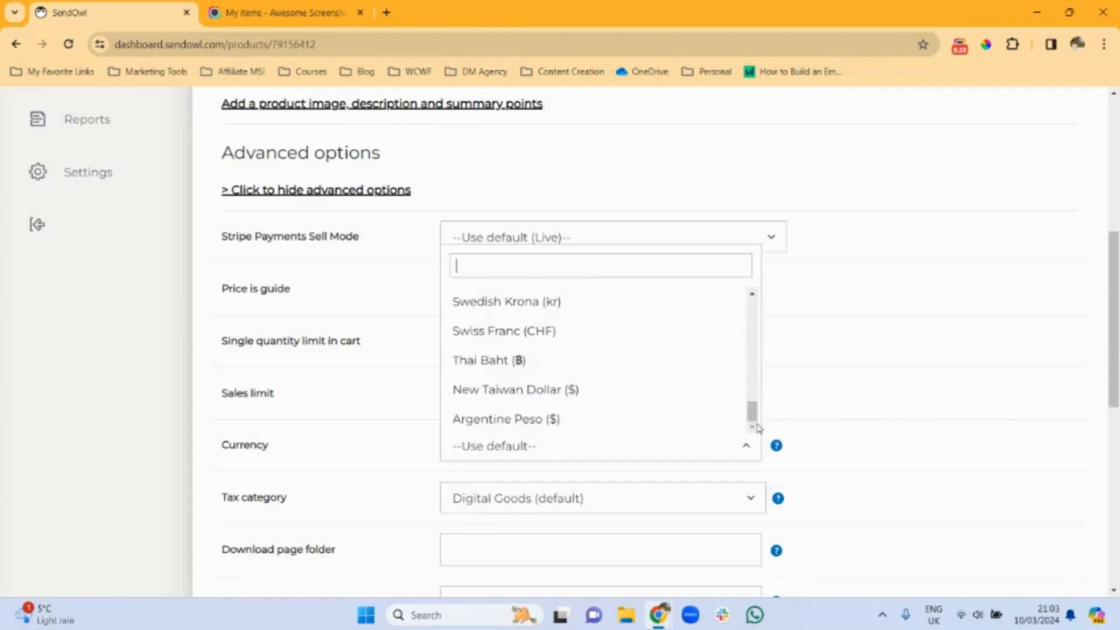
click(871, 434)
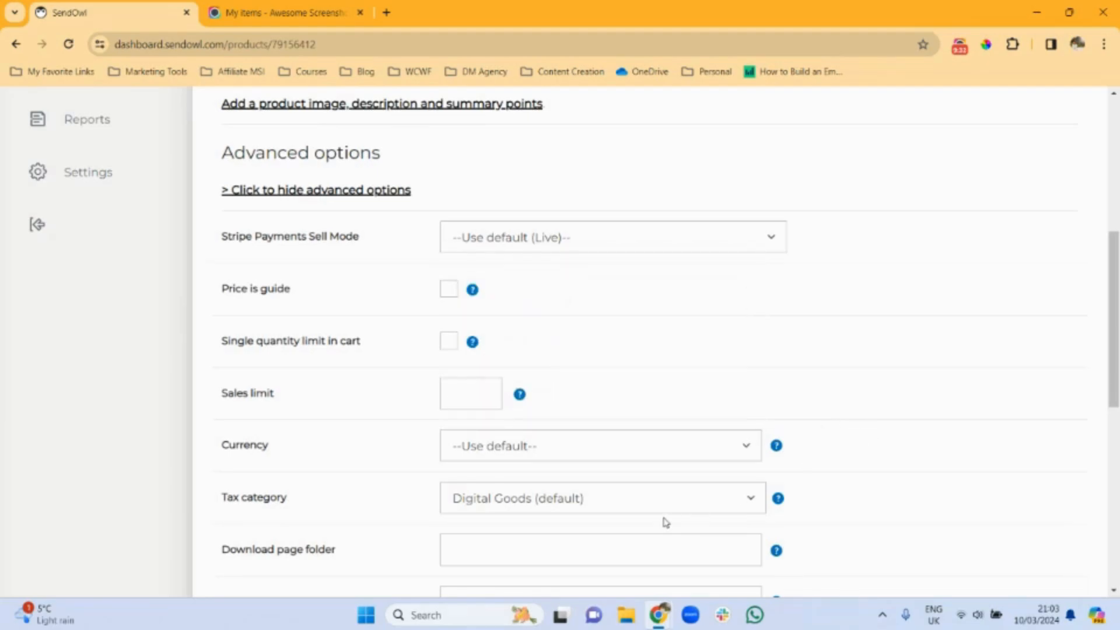
Step: Set the product's tax category to "No tax" in the advanced options
click(753, 501)
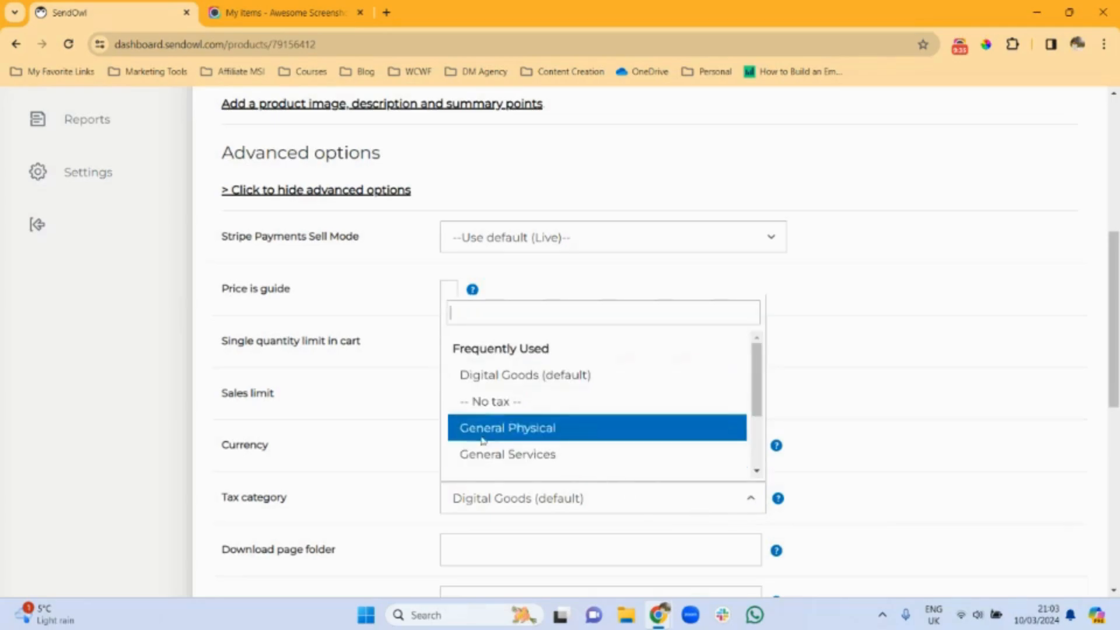
click(482, 402)
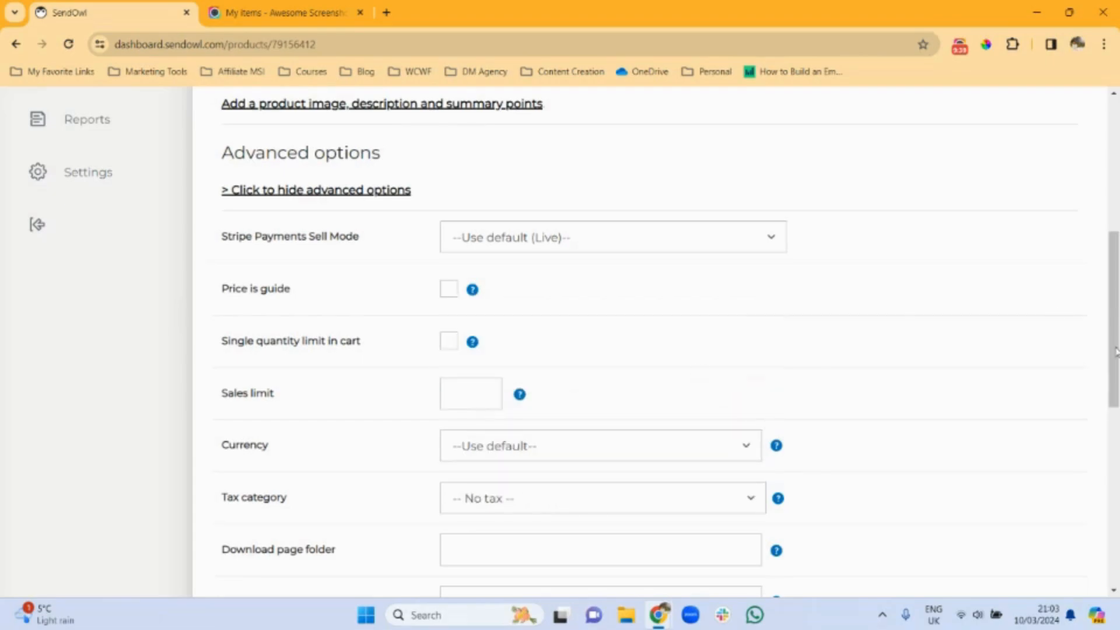
Step: Examine the help for download page folder and redirect URL, and the available choices for download attempts and download validity
drag(1116, 350, 1111, 441)
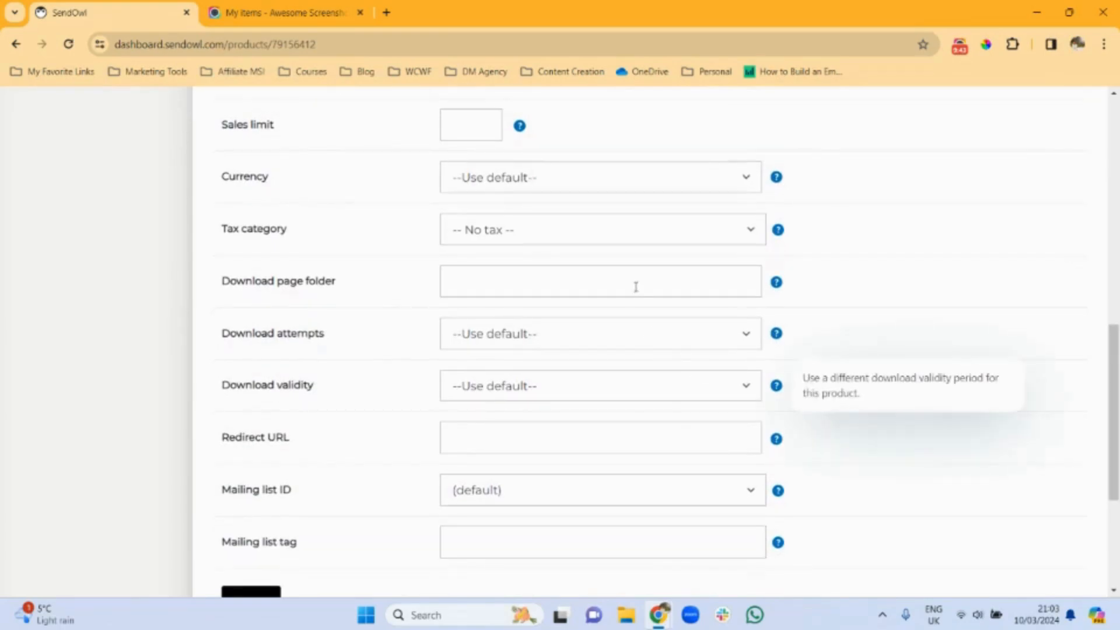
mouse_move(777, 285)
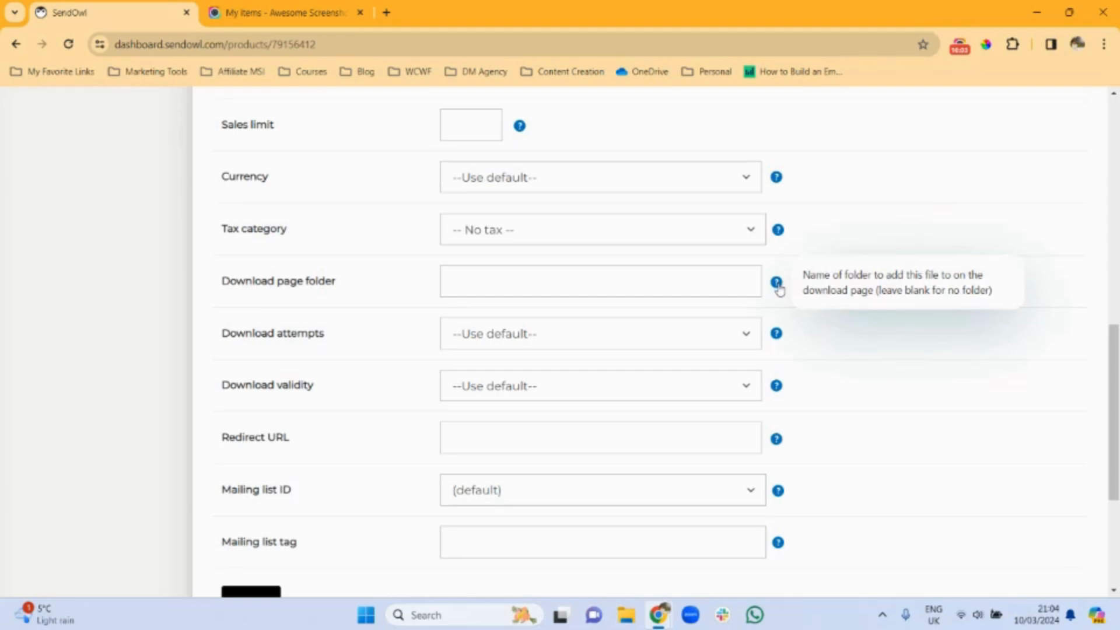
mouse_move(778, 342)
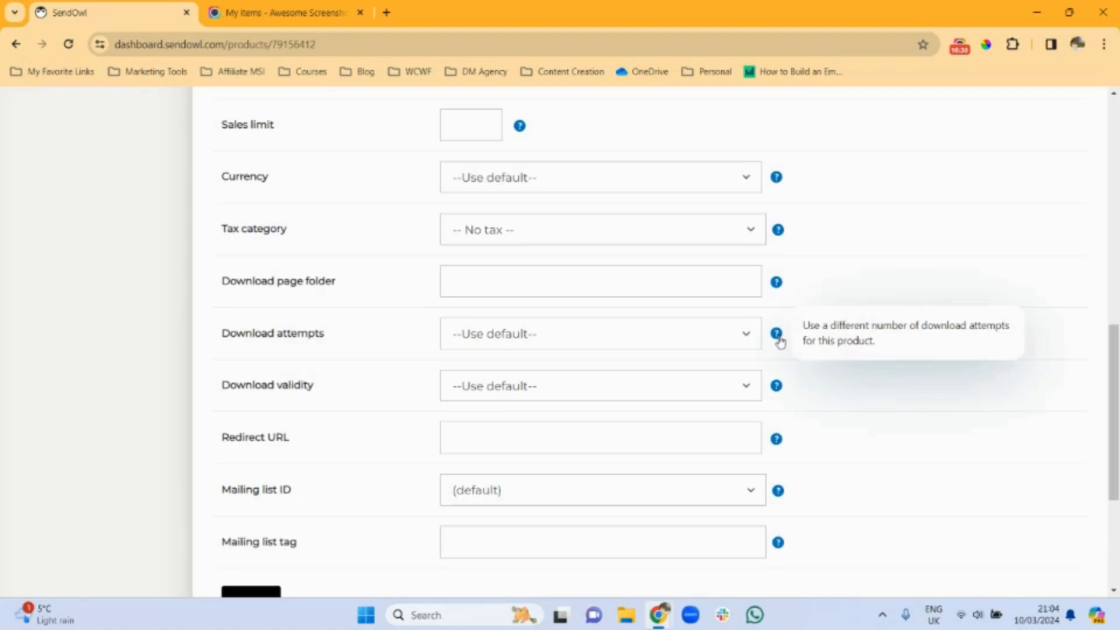
click(741, 333)
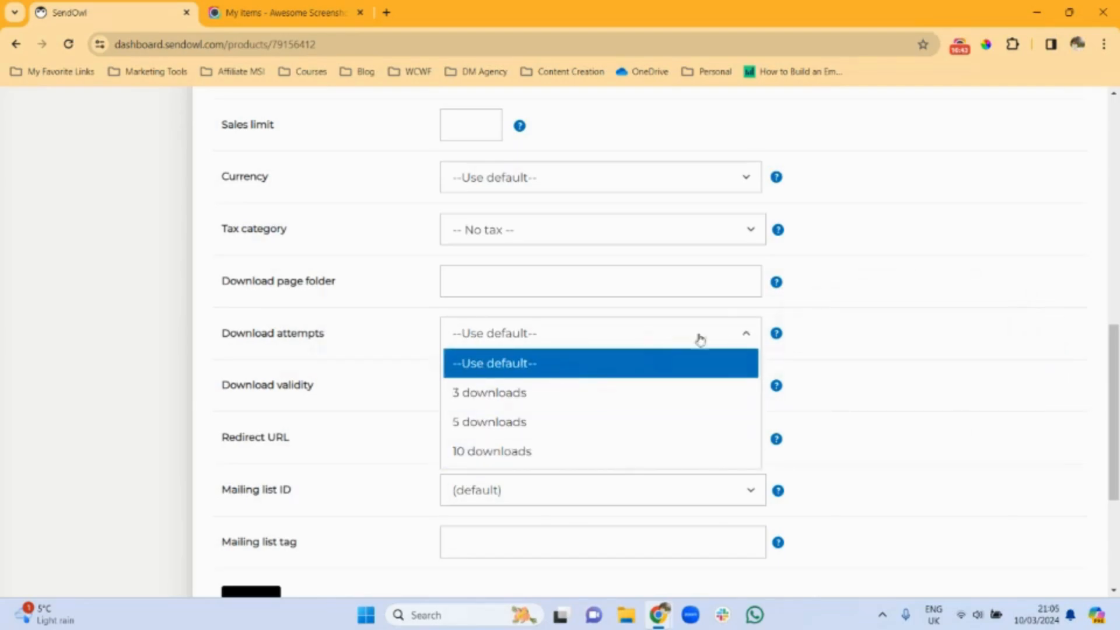
click(825, 322)
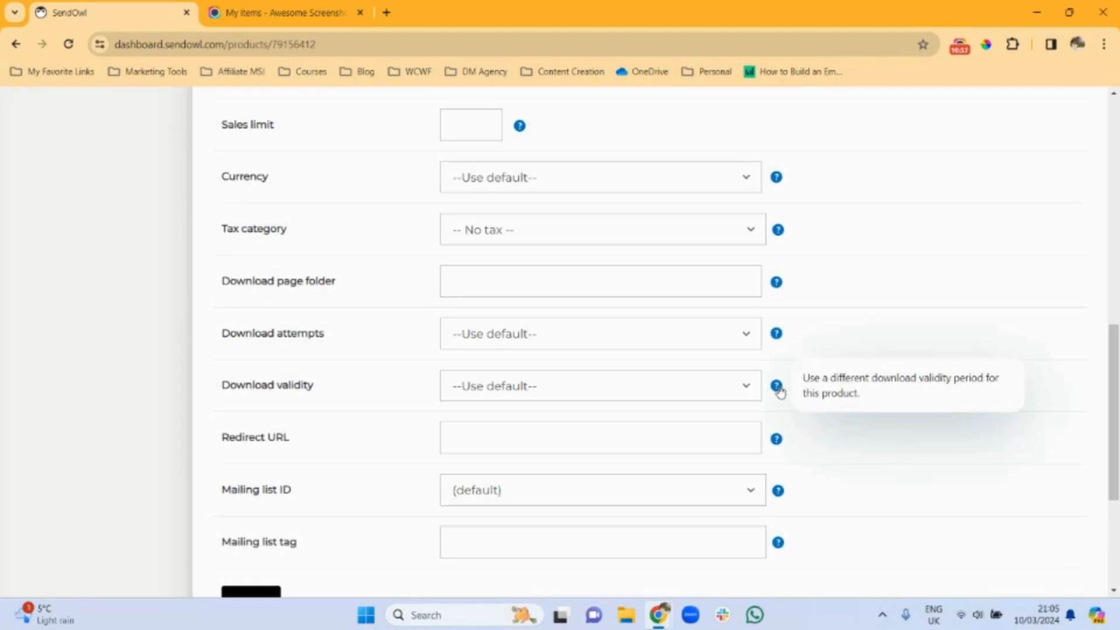
click(748, 388)
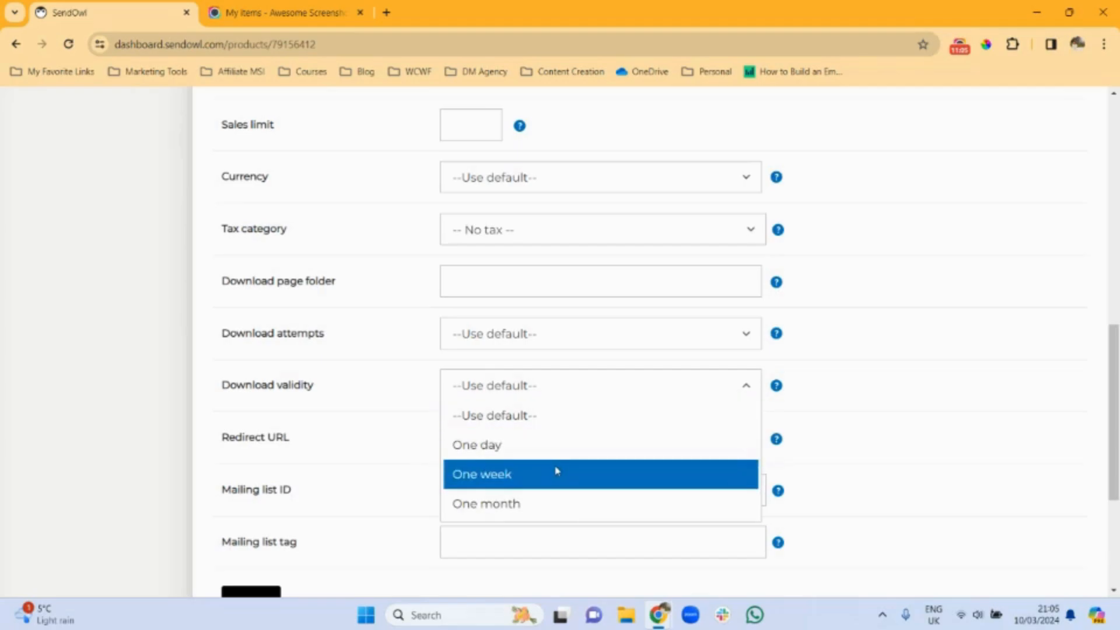
click(822, 380)
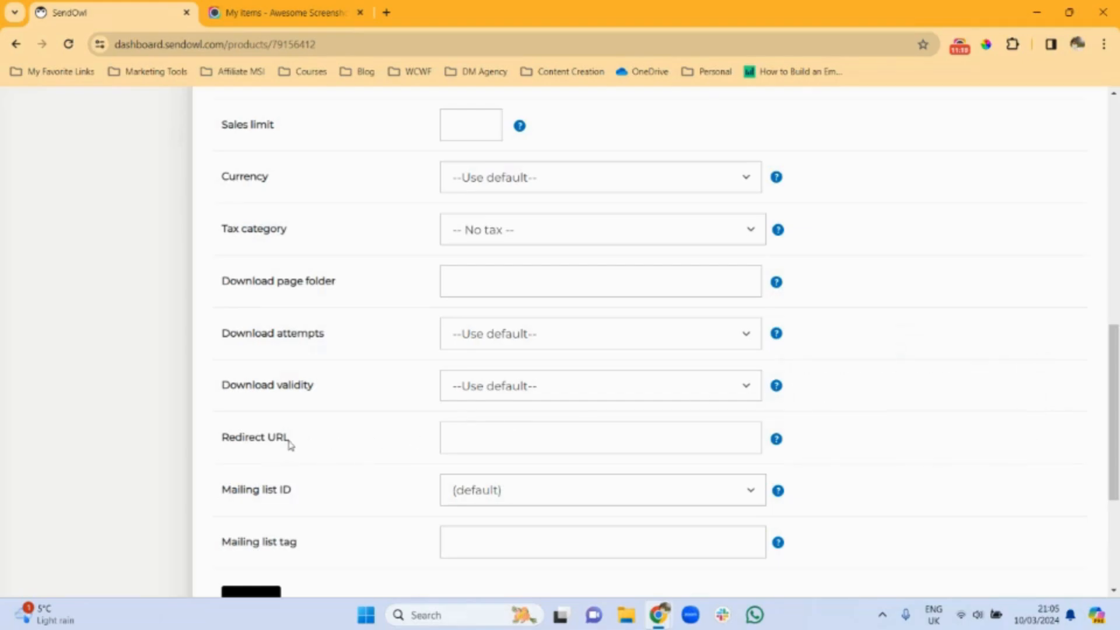
mouse_move(776, 441)
drag(1117, 441, 1117, 464)
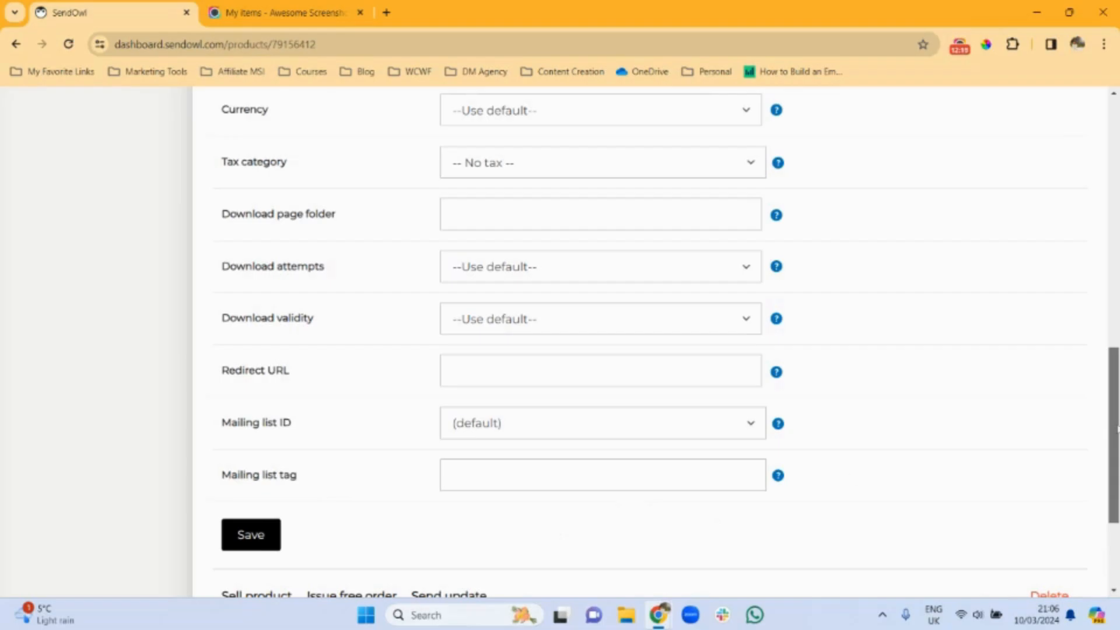
Step: Leave the product and review the account's order email settings and order email templates
drag(1117, 434, 1117, 161)
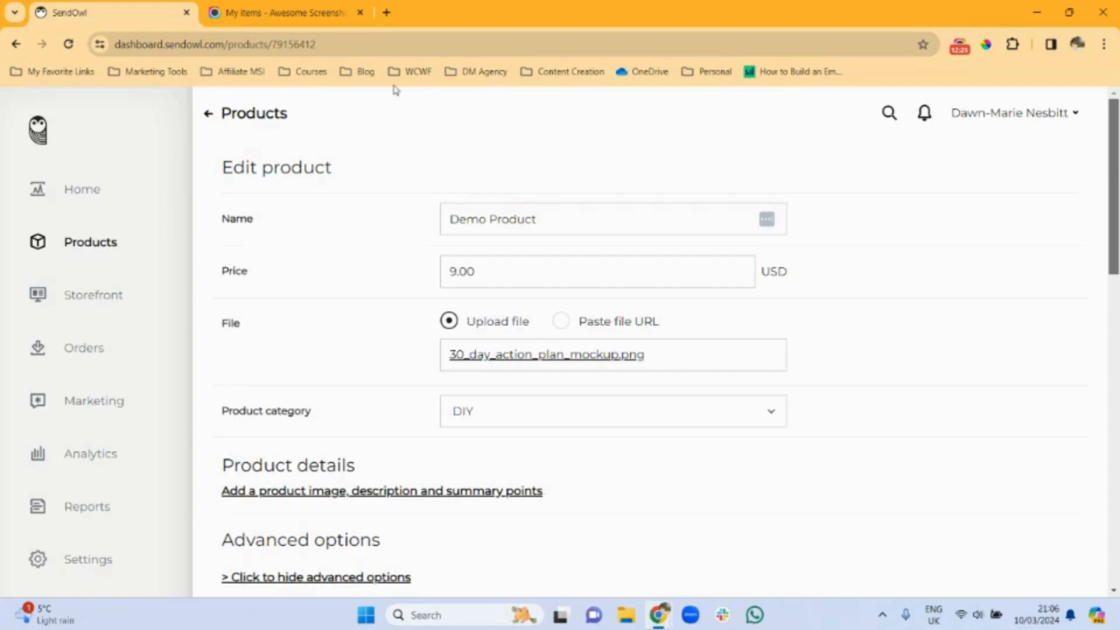
click(210, 118)
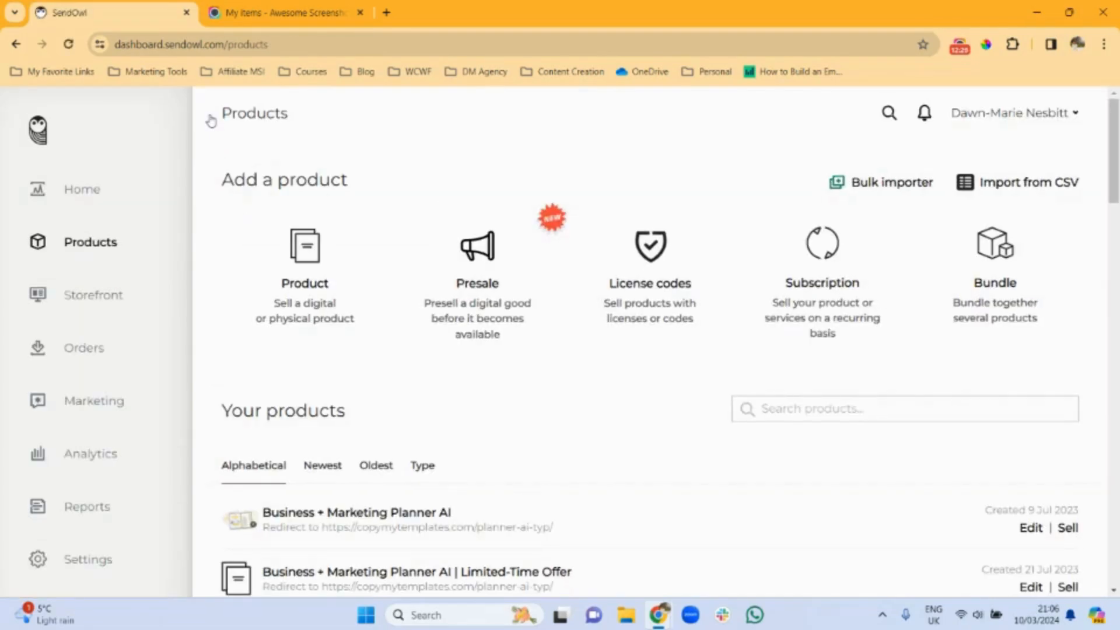
click(70, 569)
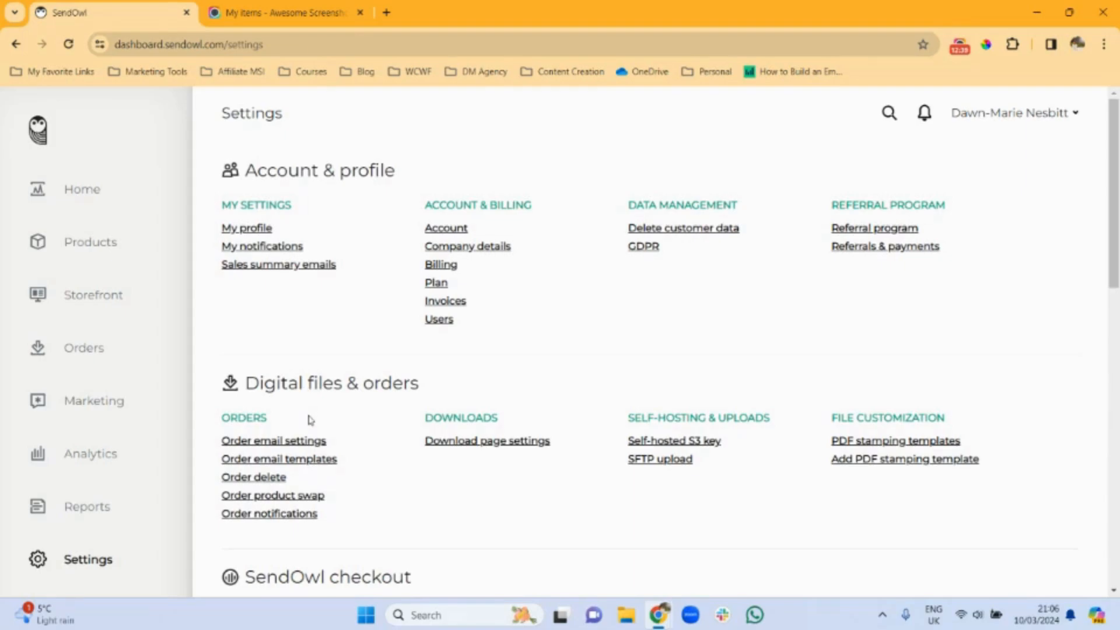
click(290, 447)
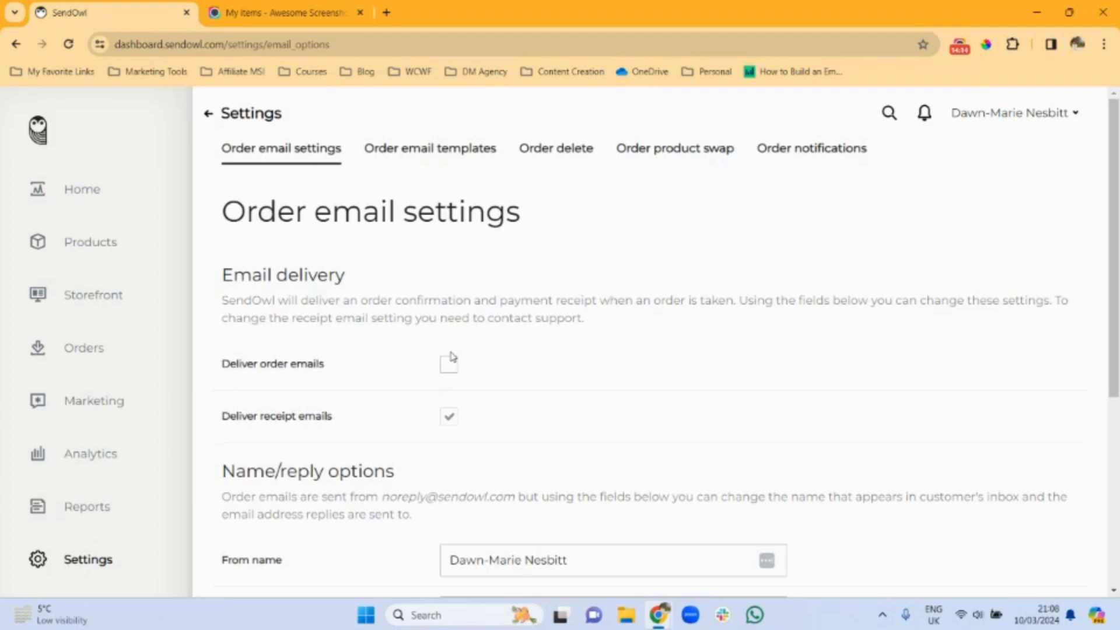
click(421, 150)
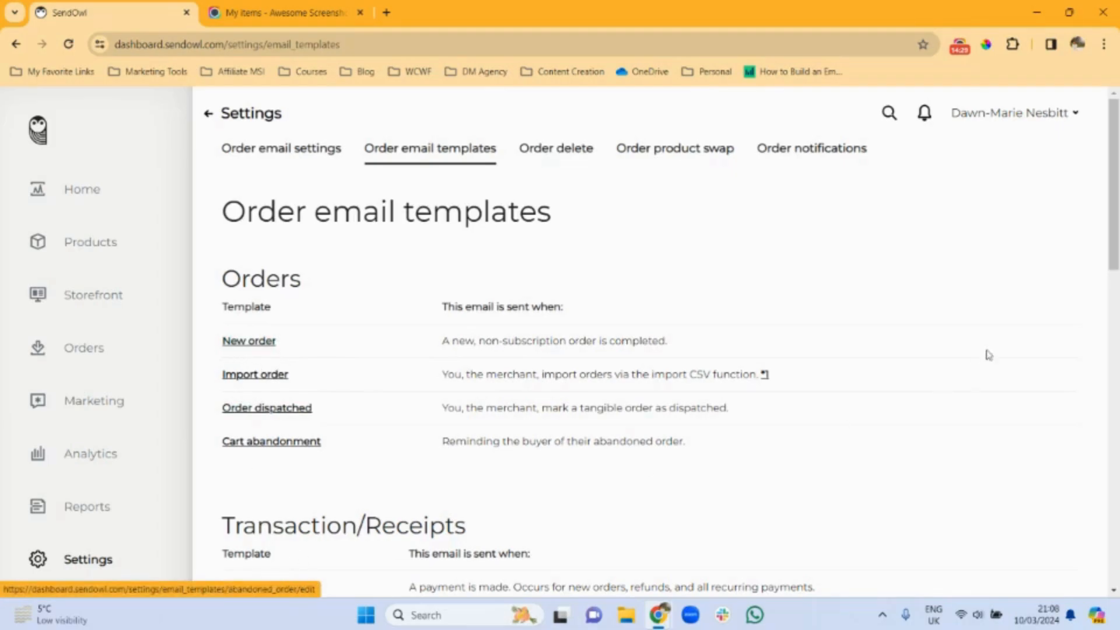
scroll(1116, 255, down, 1)
scroll(1116, 255, down, 3)
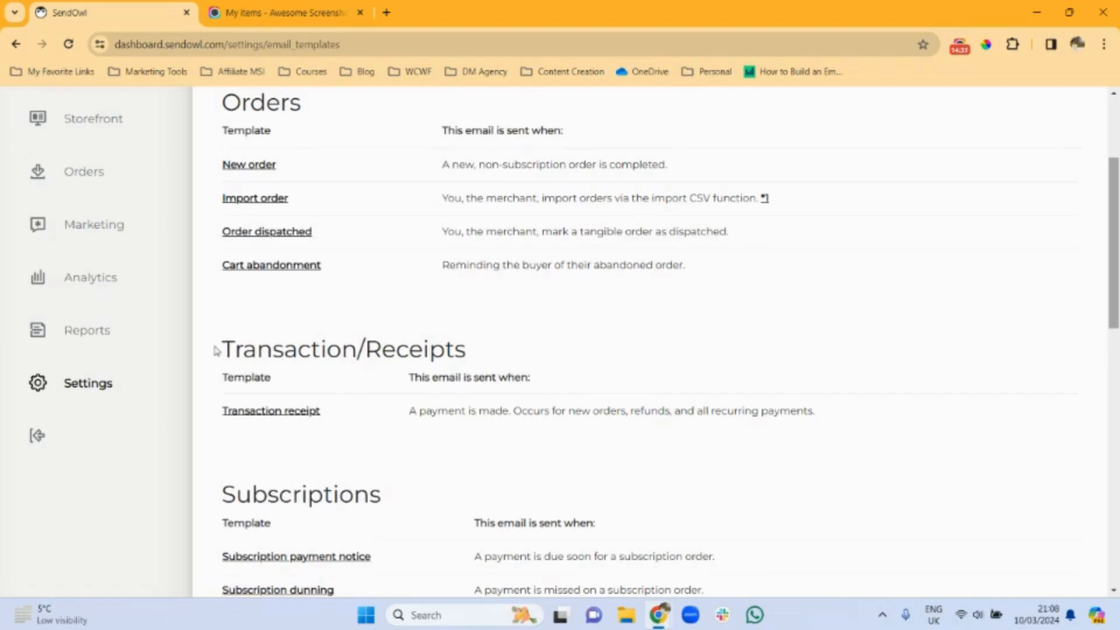
Step: Return to the settings overview and review the SendOwl checkout options
click(104, 389)
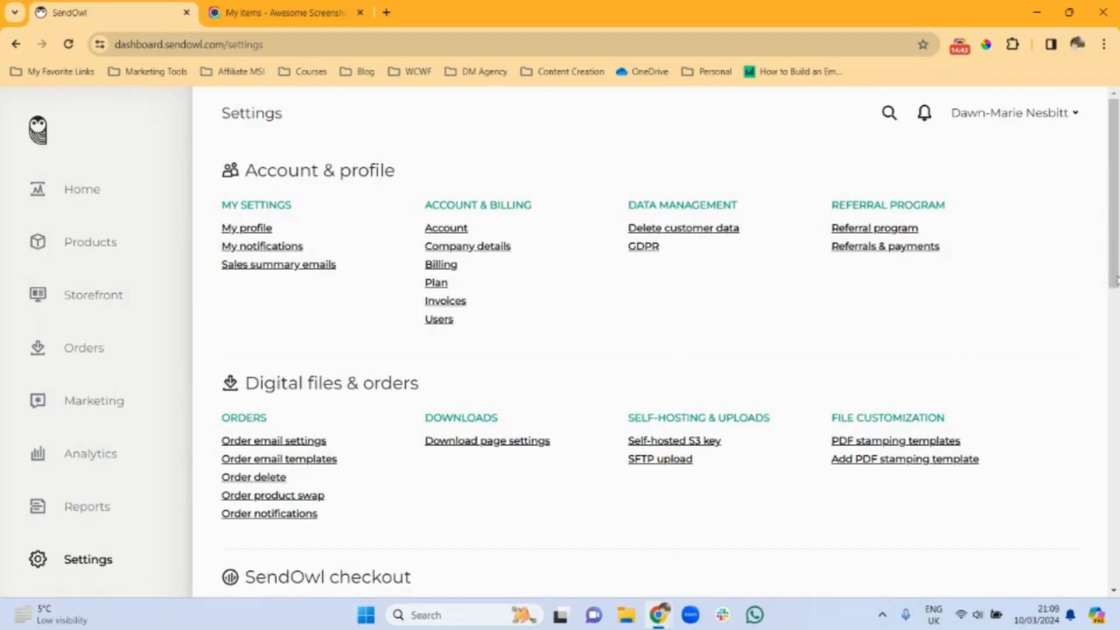
drag(1117, 278, 1116, 367)
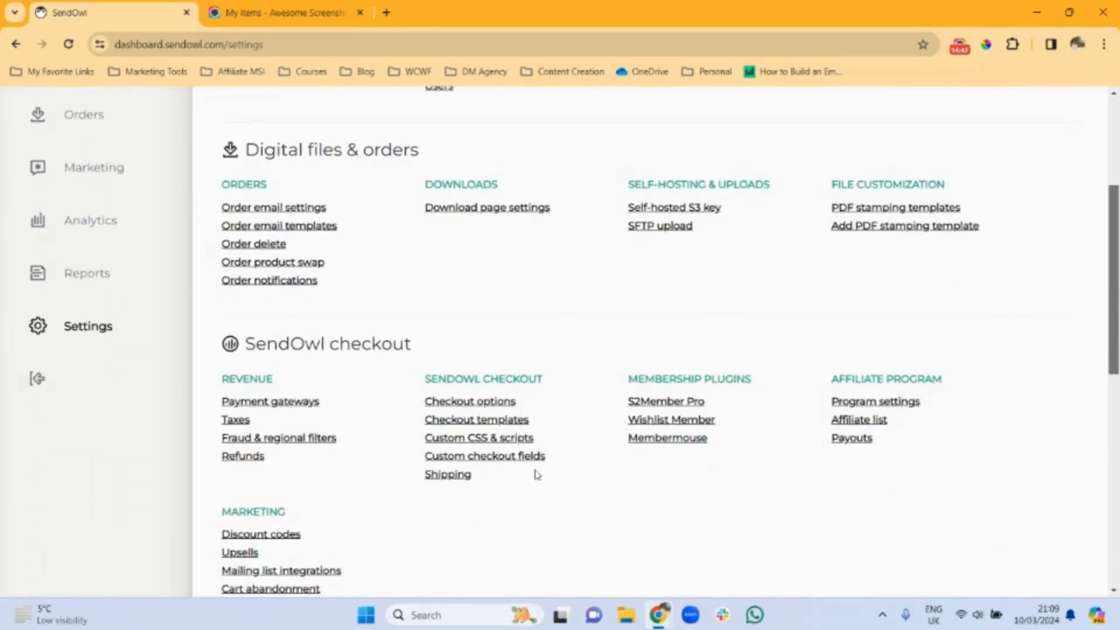
click(469, 402)
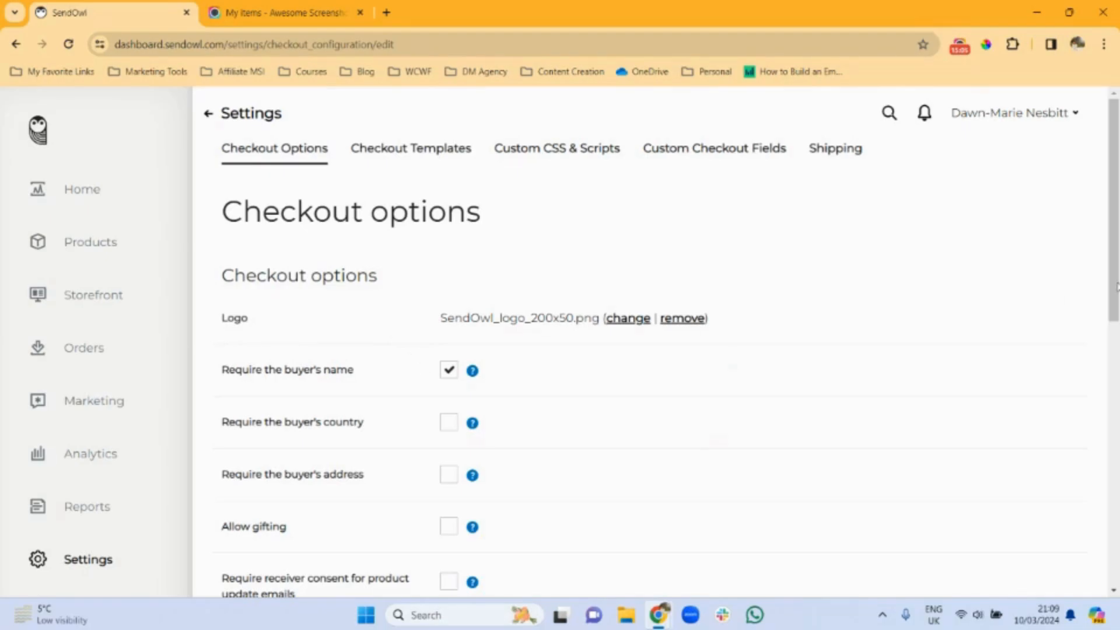
drag(1116, 289, 1114, 362)
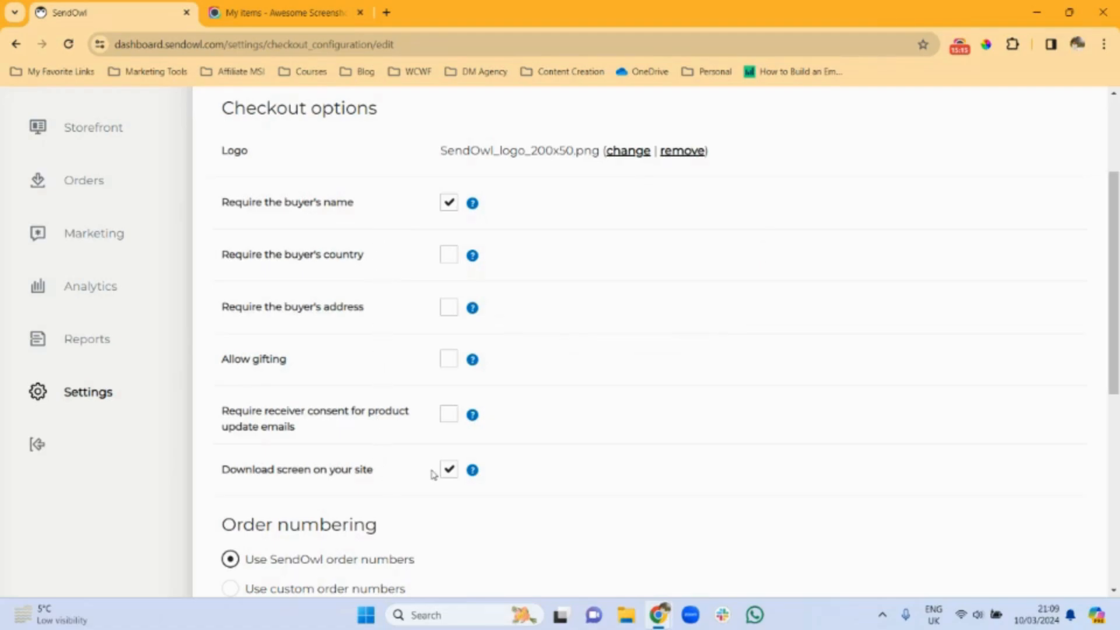
scroll(1117, 360, up, 3)
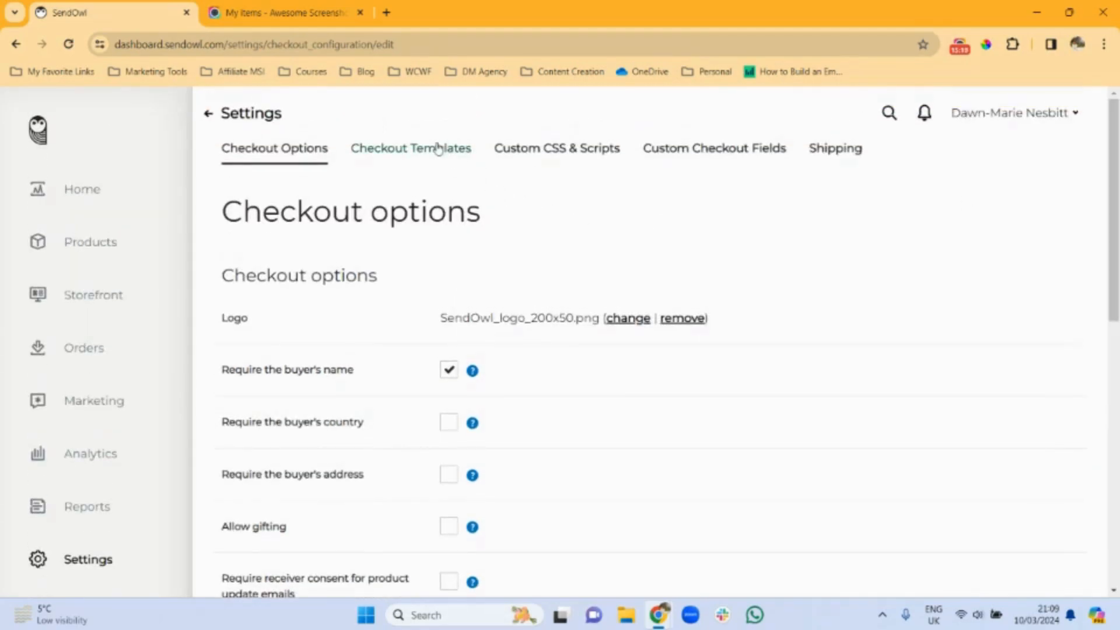
Step: Review the available checkout templates in the checkout settings
click(440, 151)
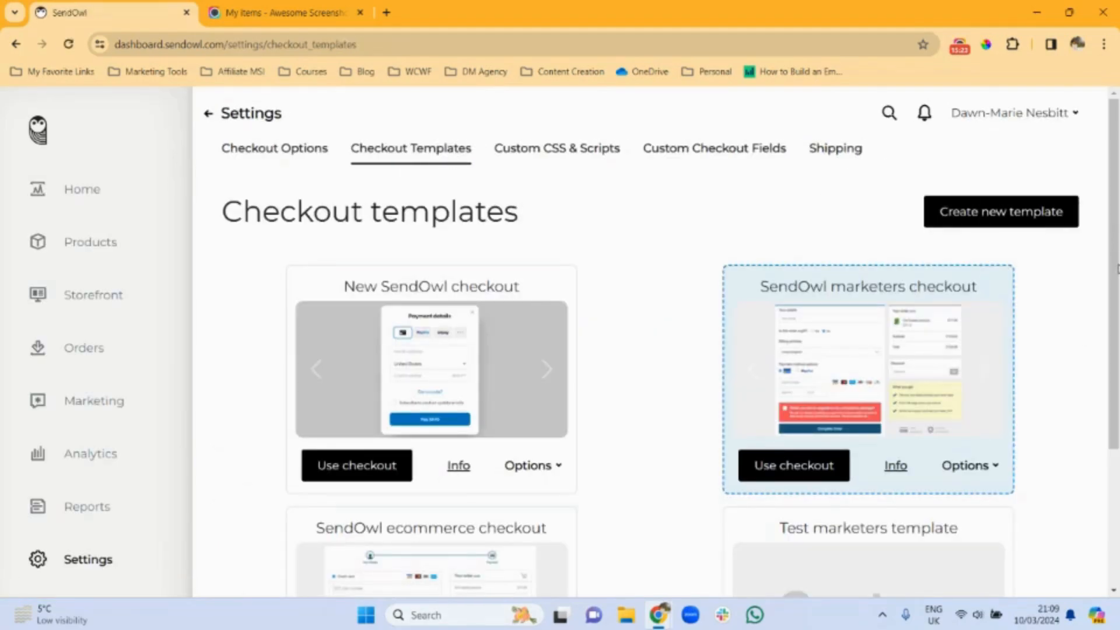
scroll(1118, 268, down, 2)
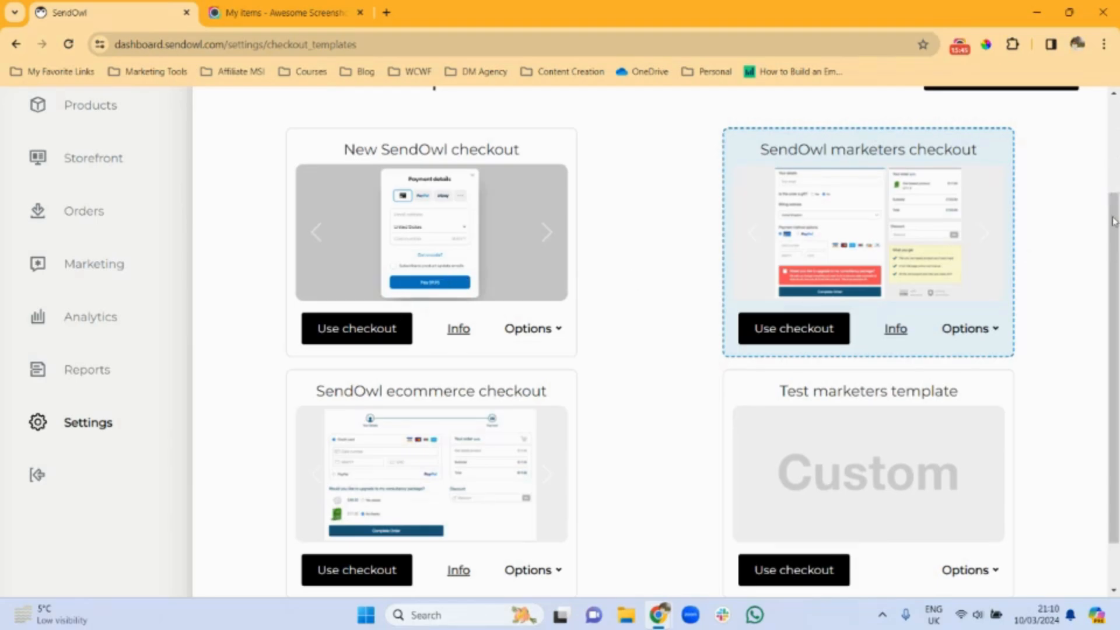
drag(1114, 221, 1112, 88)
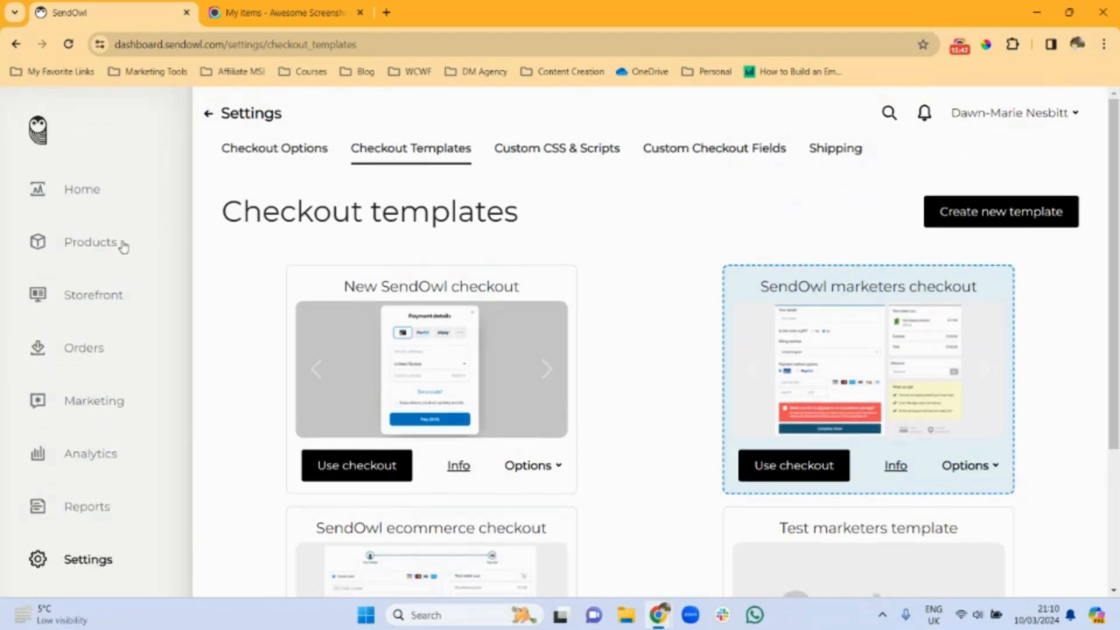
Step: Open Demo Product from the product list and go to its Sell product page
click(115, 245)
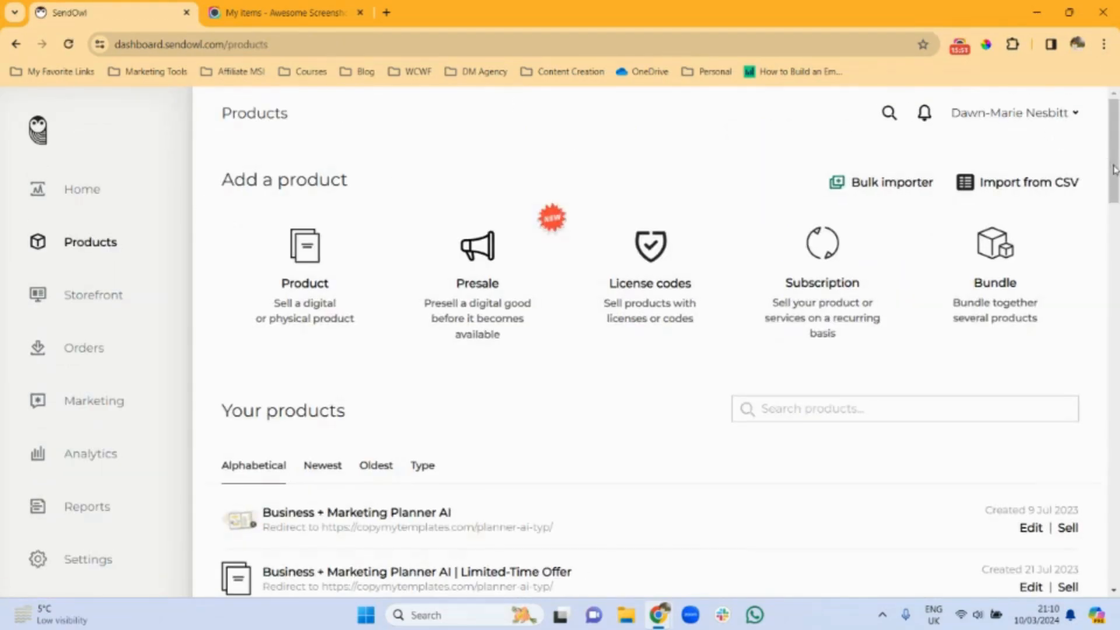
drag(1115, 169, 1111, 258)
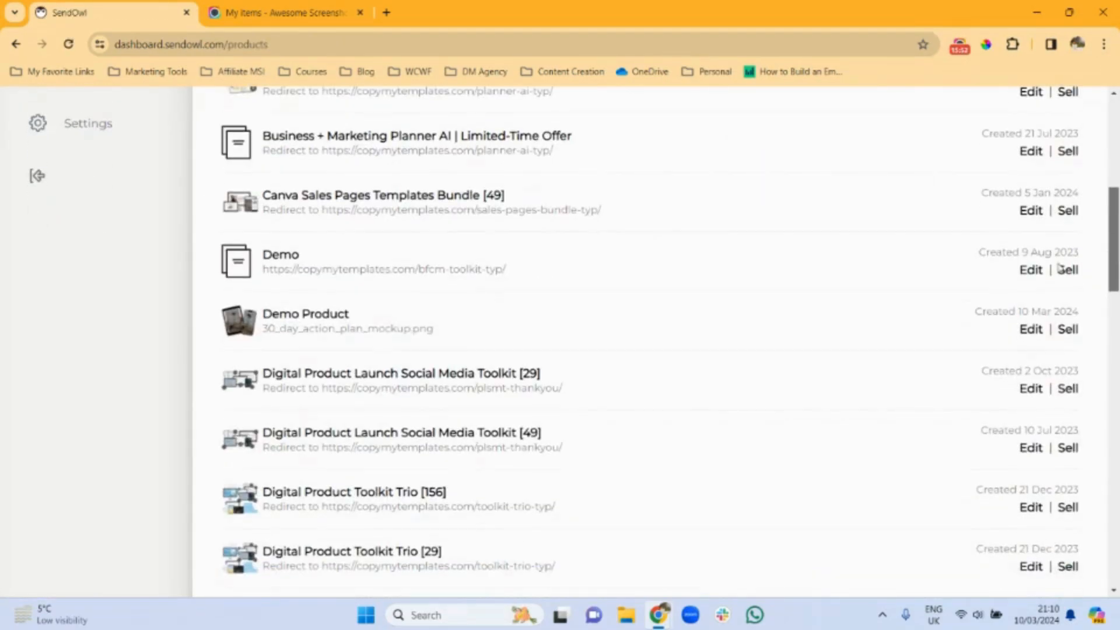
click(324, 318)
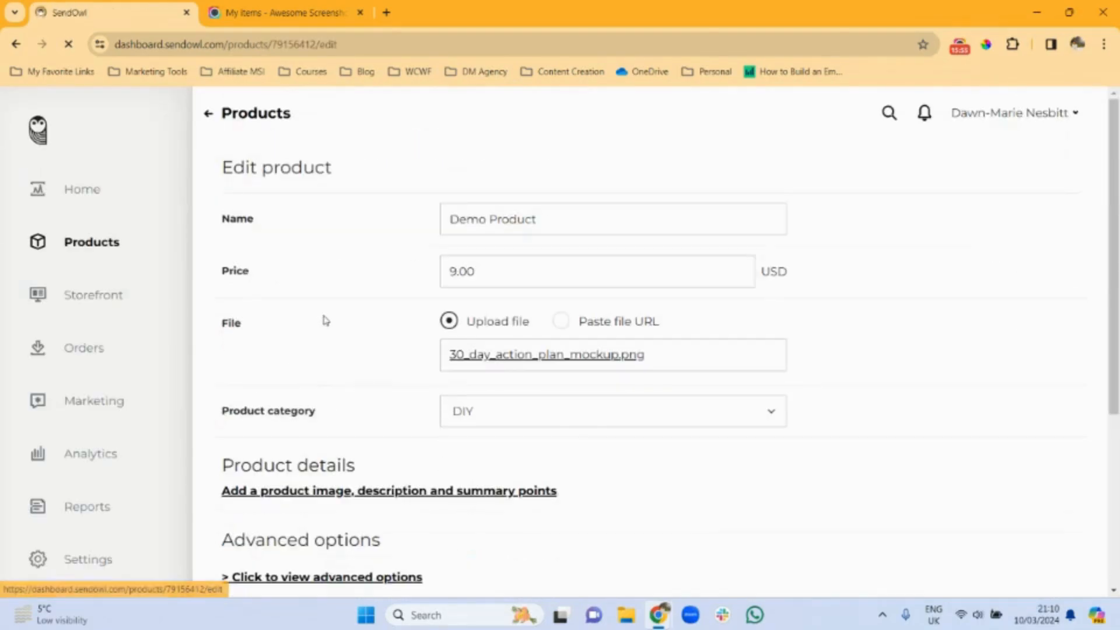
drag(1117, 202, 1103, 393)
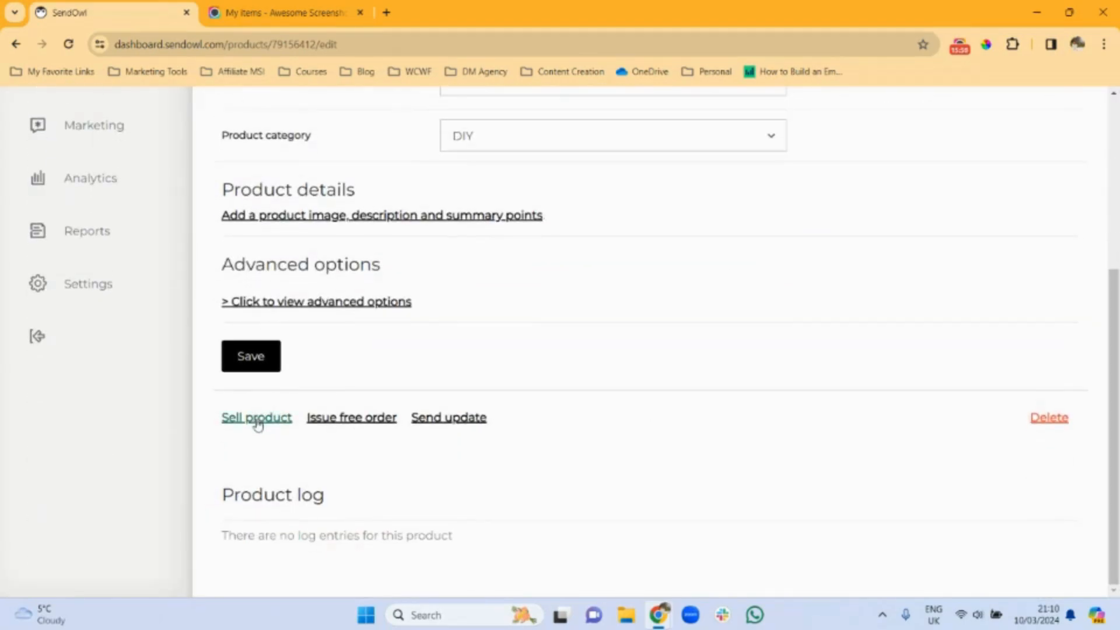
click(257, 421)
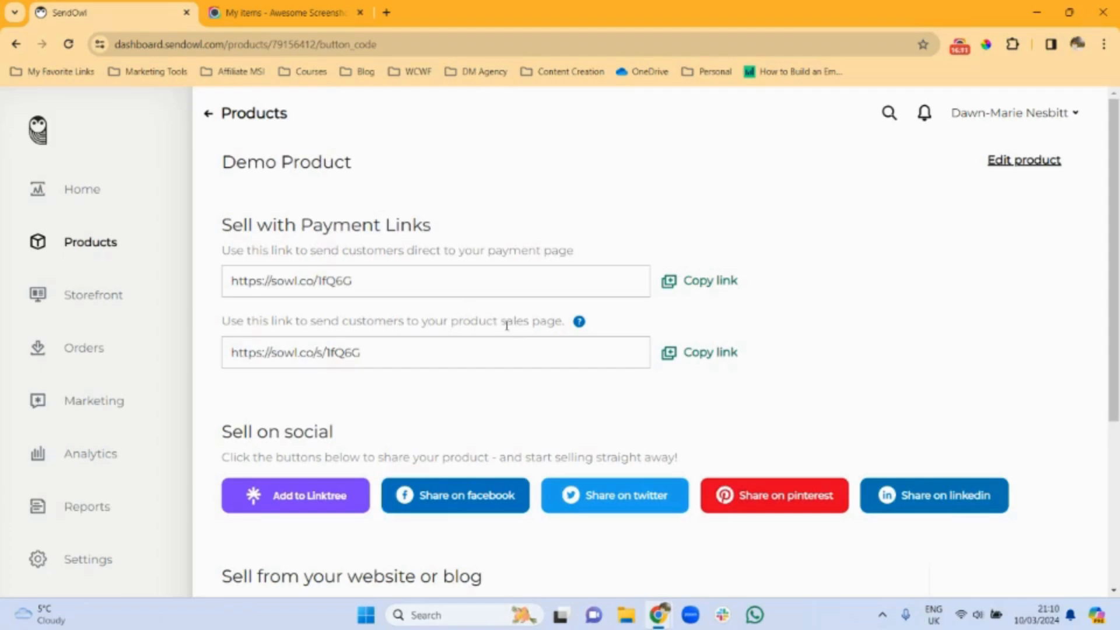
Step: Copy Demo Product's direct payment link and open it in a new browser tab to view the checkout page
click(318, 287)
key(ctrl+c)
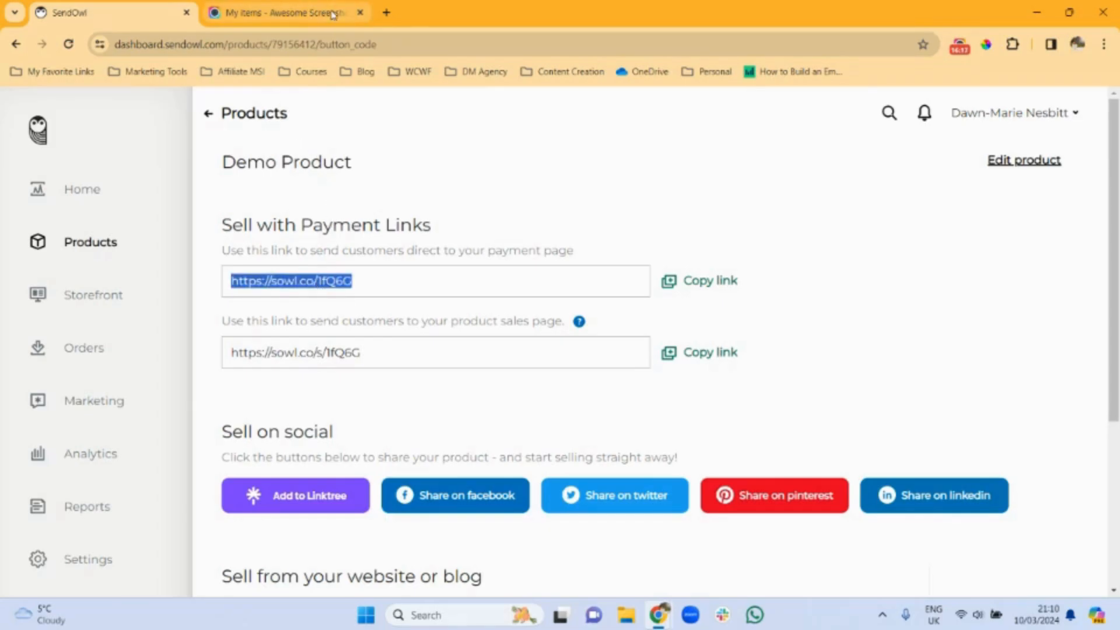
click(387, 12)
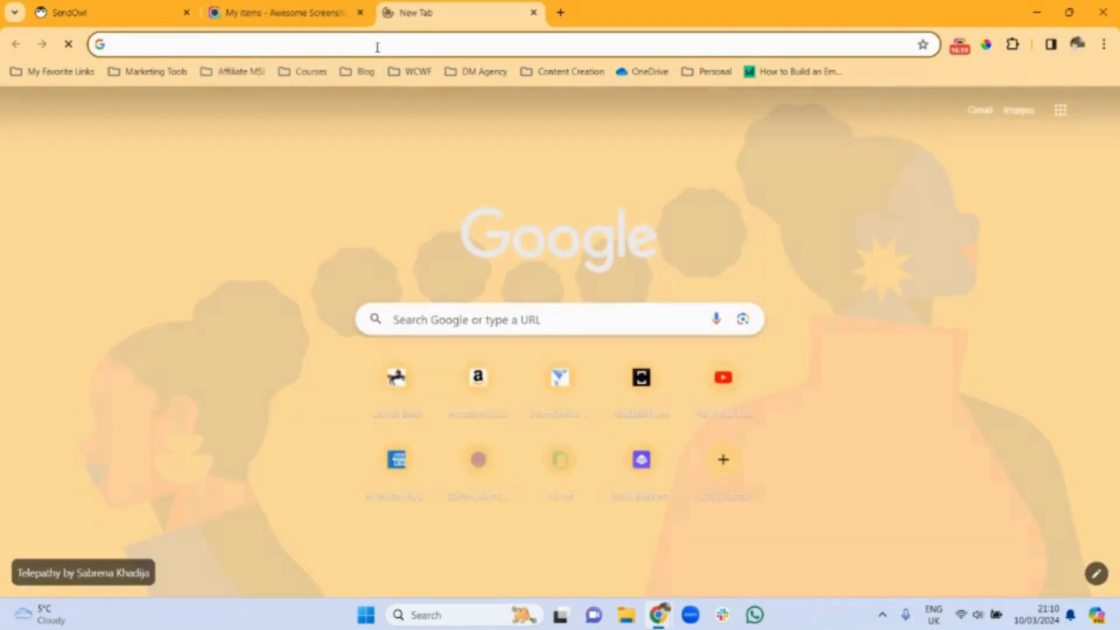
click(381, 43)
key(ctrl+v)
key(Return)
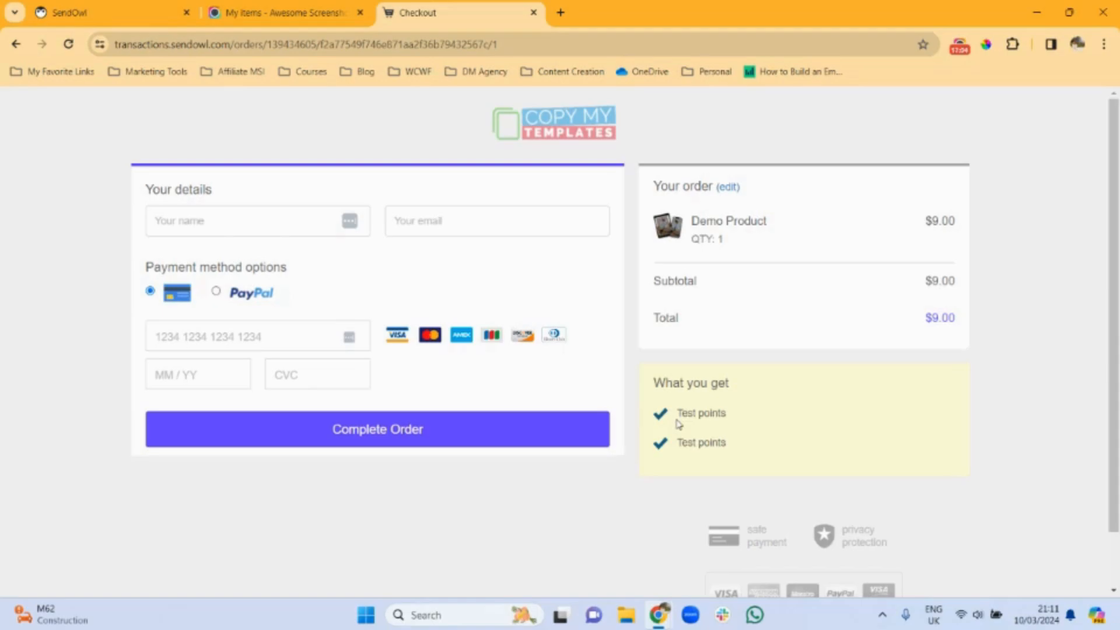
Step: Open the Twitter share for Demo Product and examine the Buy Now button code for a website or blog
click(129, 22)
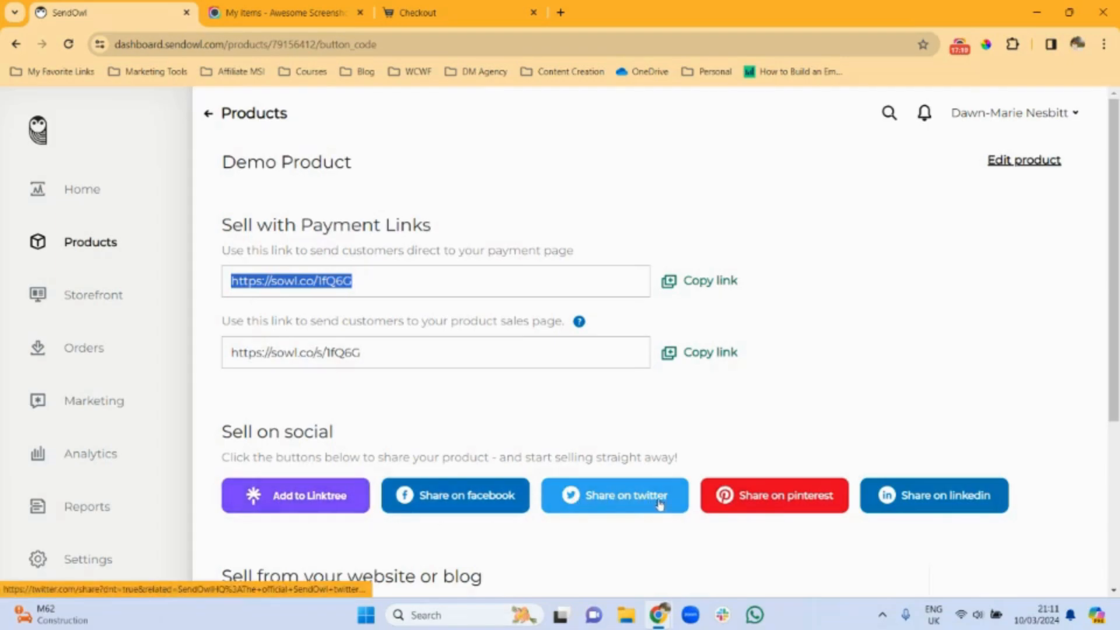
click(615, 495)
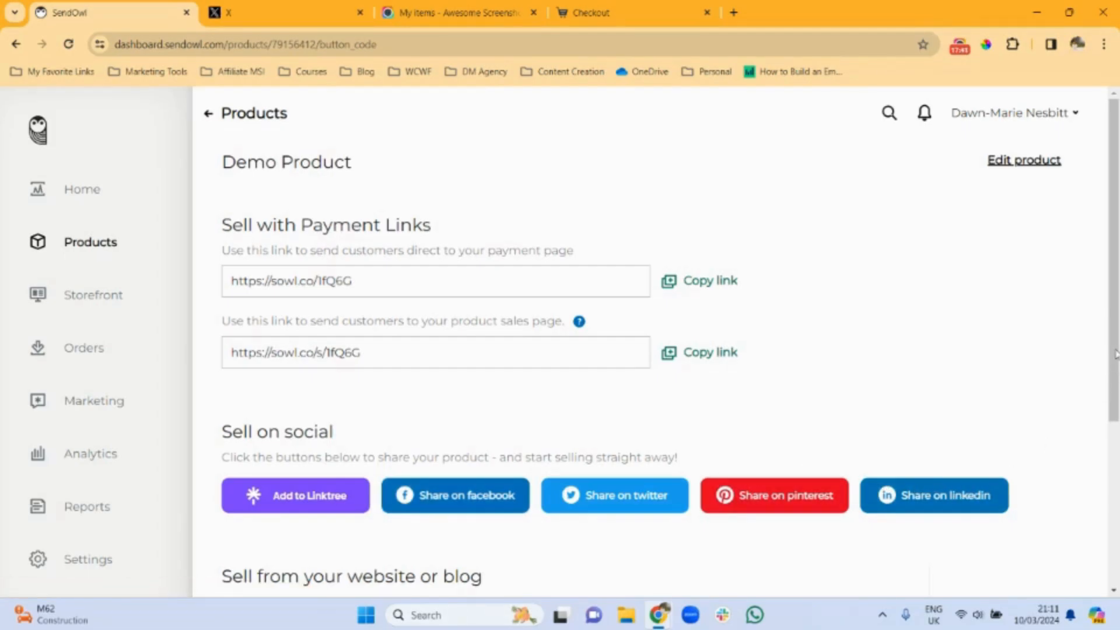
scroll(1116, 354, down, 5)
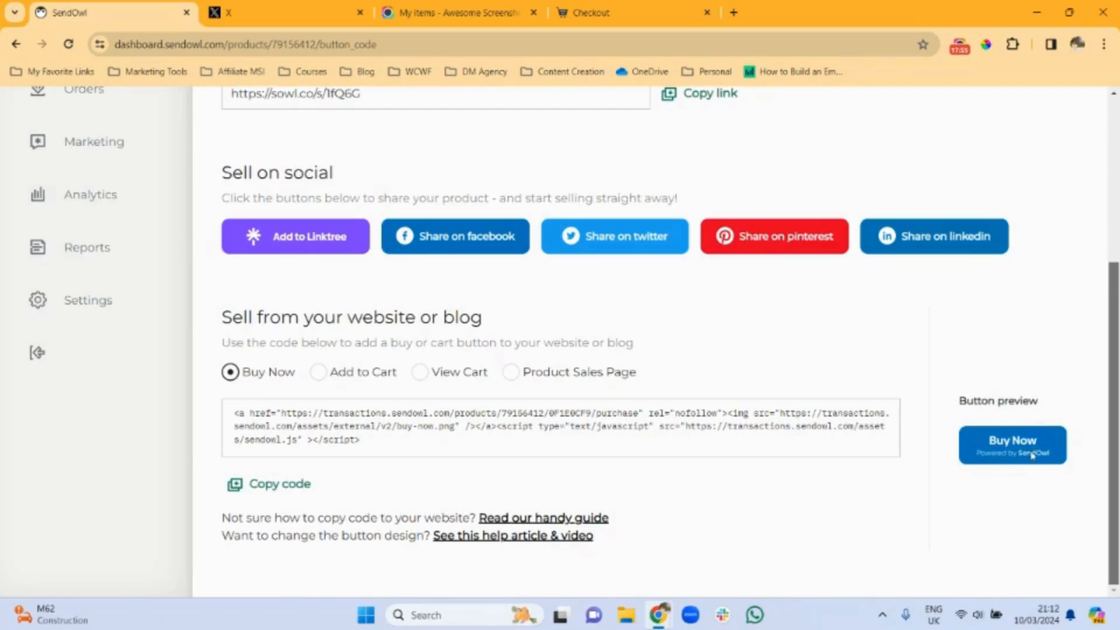
drag(1115, 389, 1117, 228)
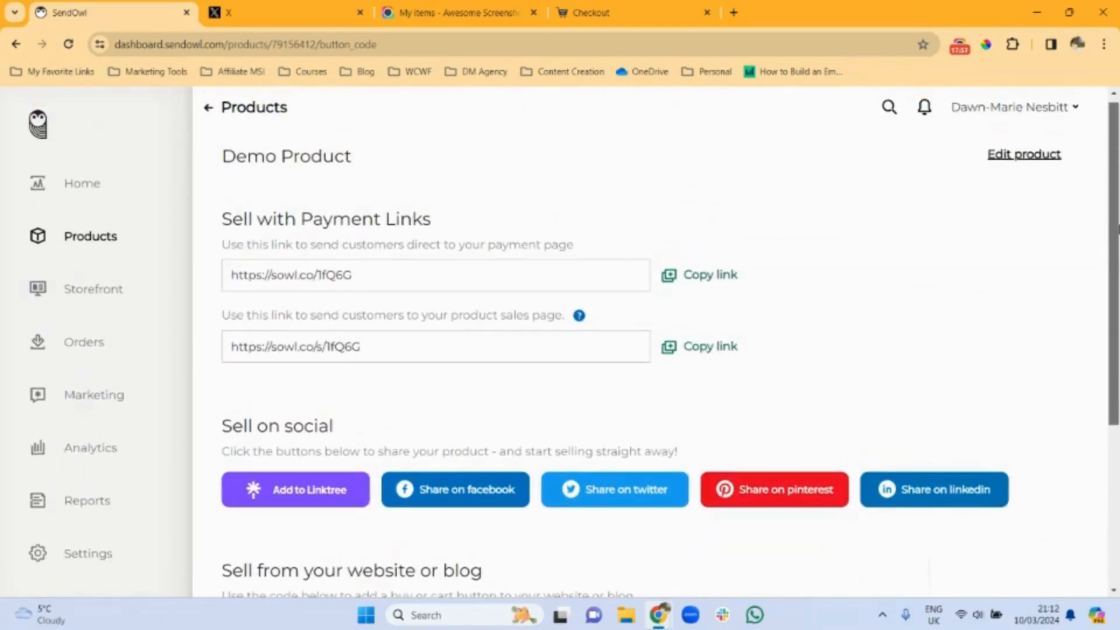